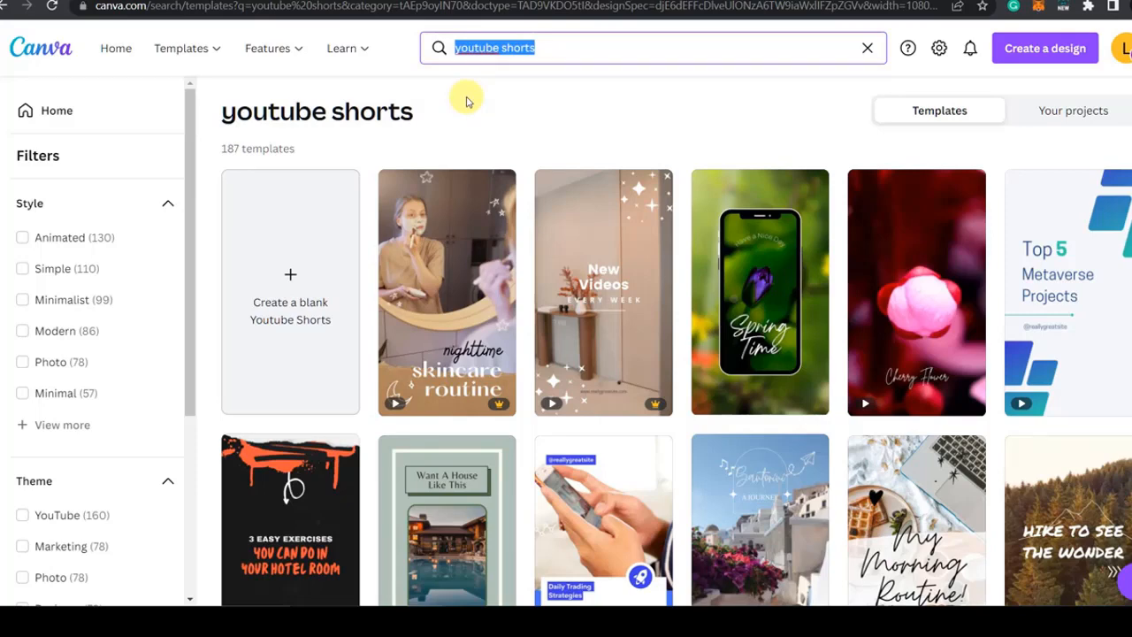
# Step: Search the templates for "tik tok" and create a blank TikTok Video design
pyautogui.write('tik tok')
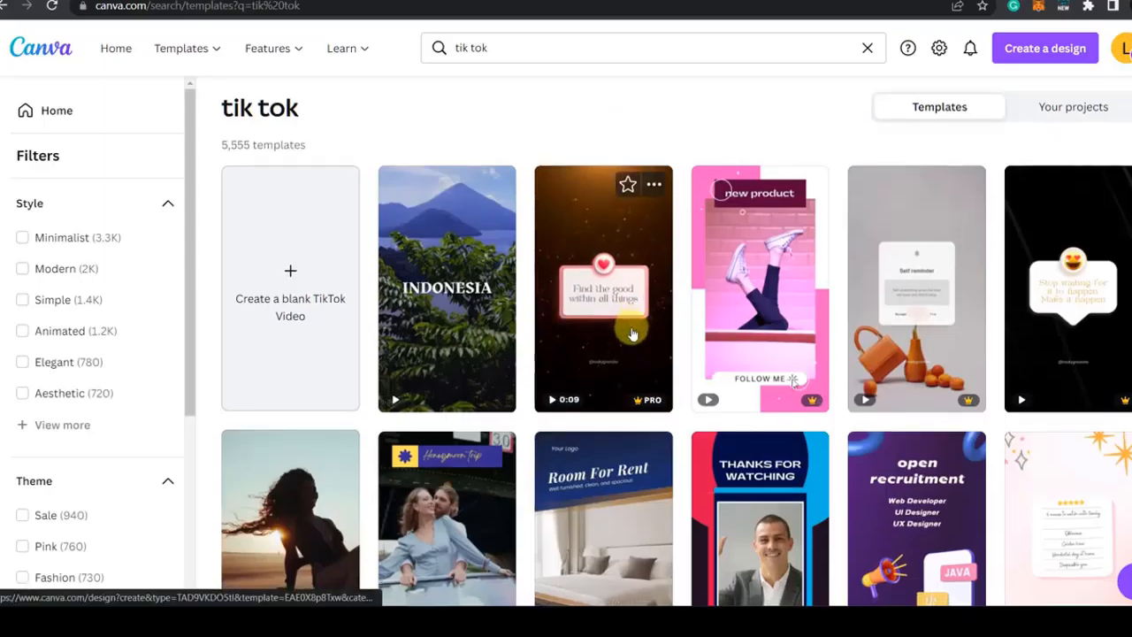
pyautogui.scroll(-6, 633, 336)
pyautogui.scroll(-6, 637, 419)
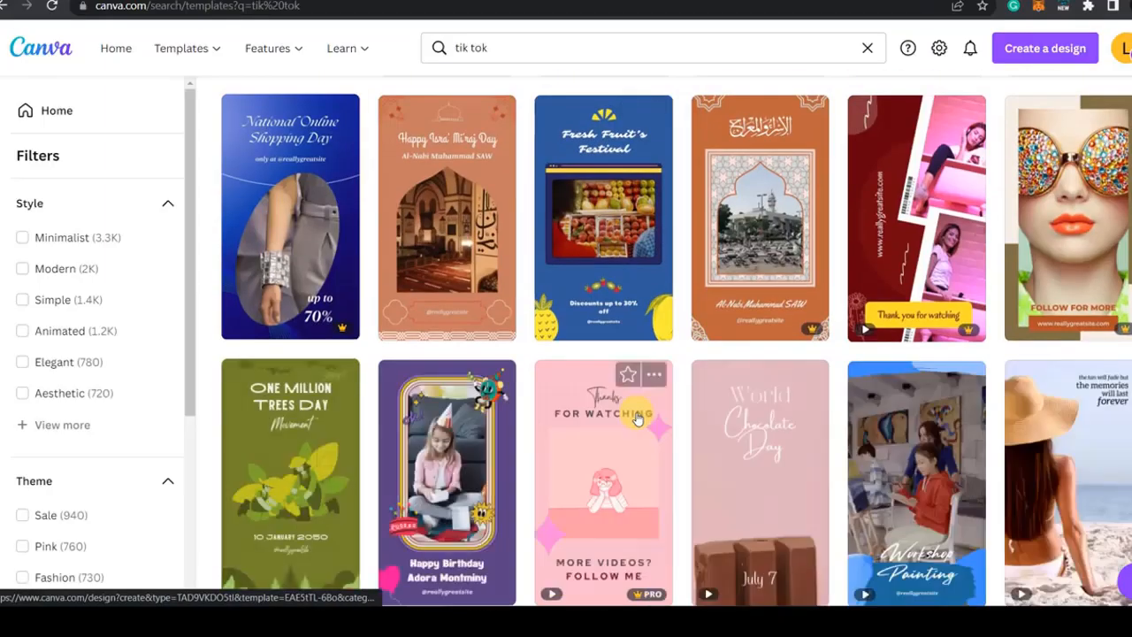
pyautogui.scroll(7, 672, 437)
pyautogui.scroll(10, 672, 437)
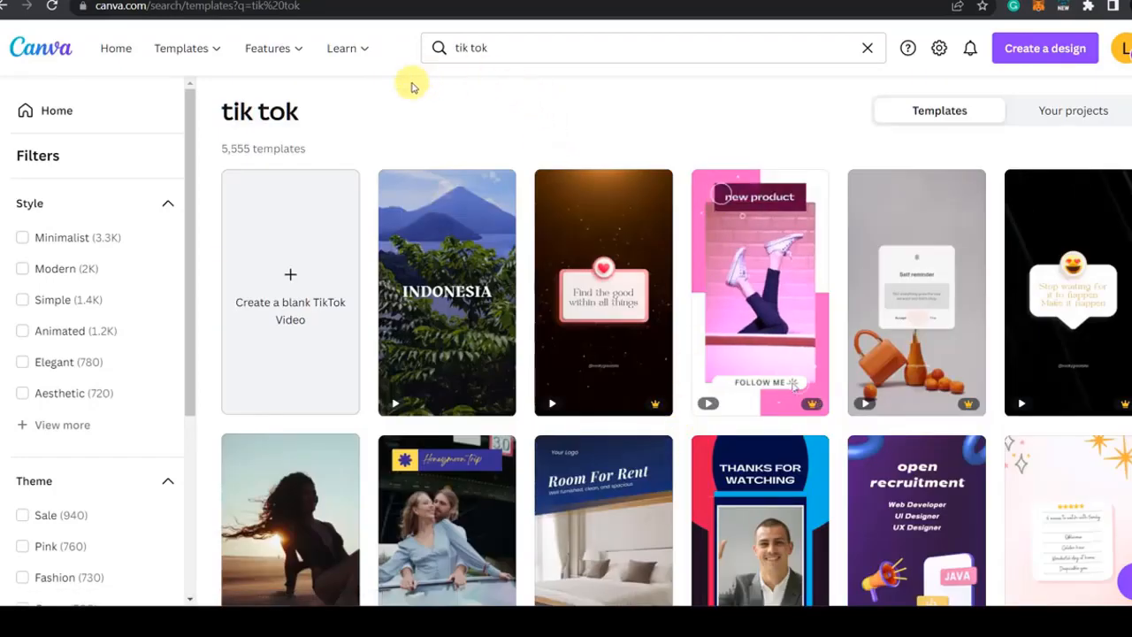
pyautogui.click(296, 296)
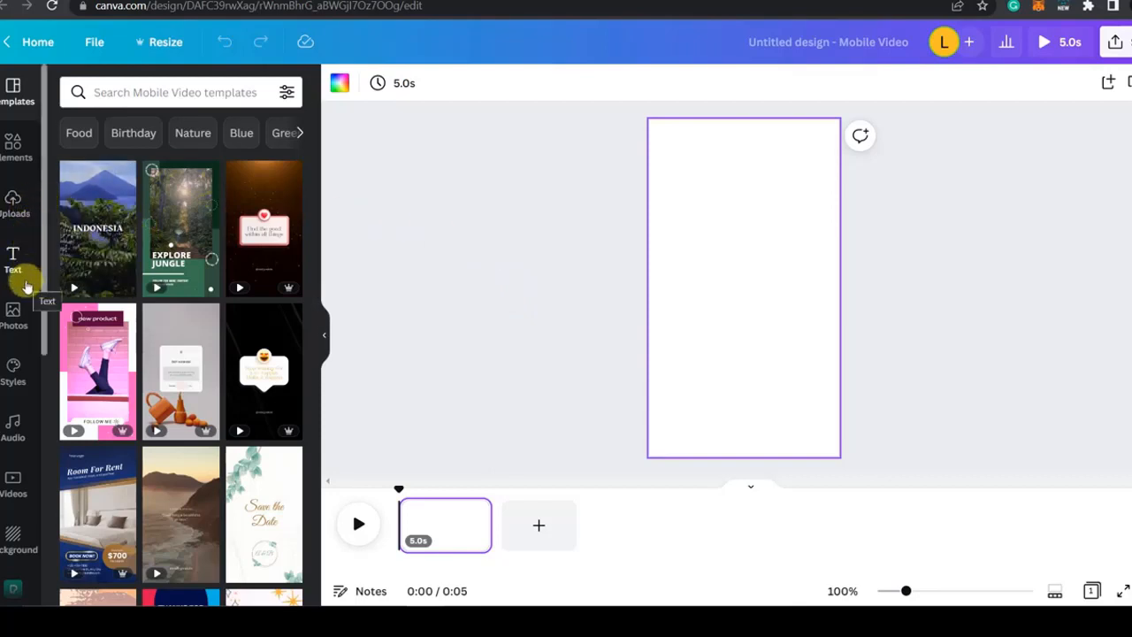
# Step: Fill the blank page with the uploaded night highway video and trim the clip to 8.4 s
pyautogui.click(11, 211)
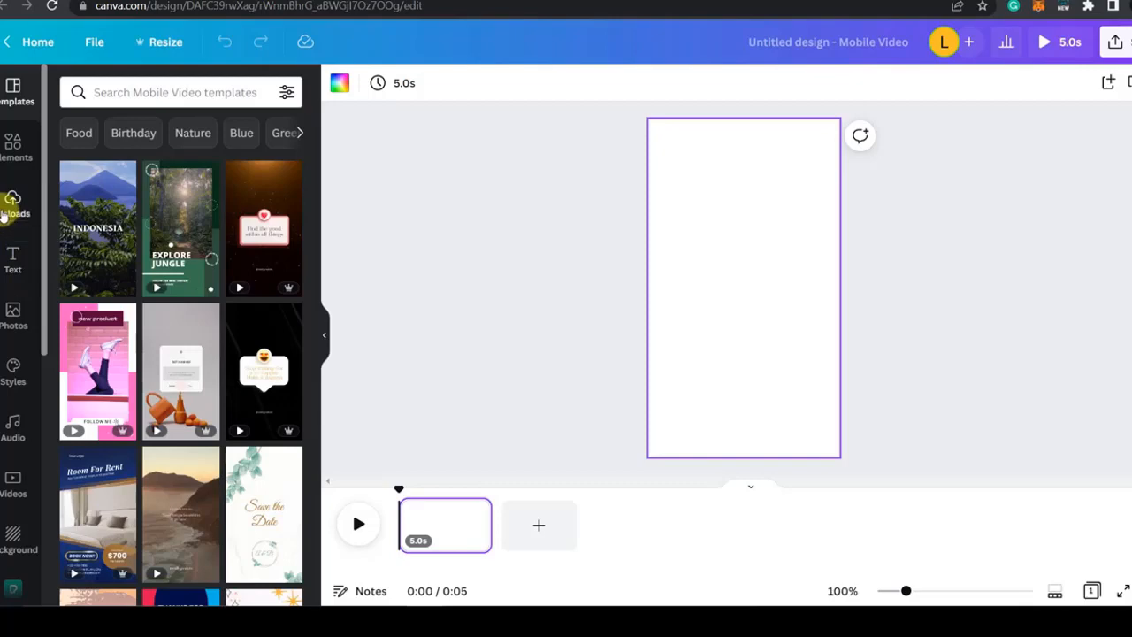
pyautogui.click(184, 209)
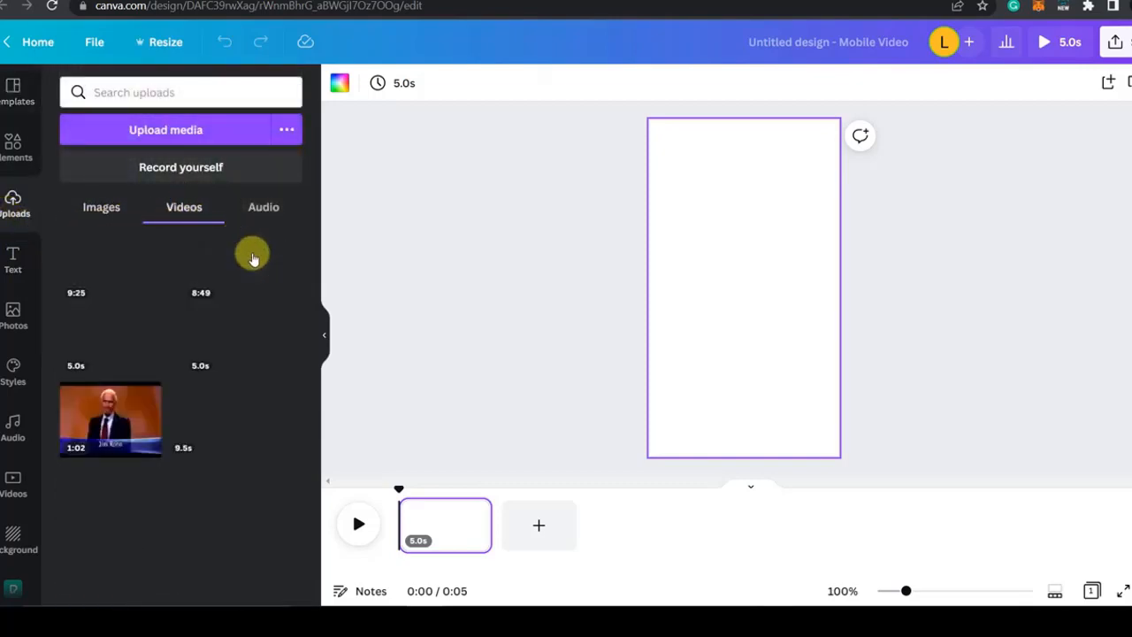
pyautogui.click(167, 133)
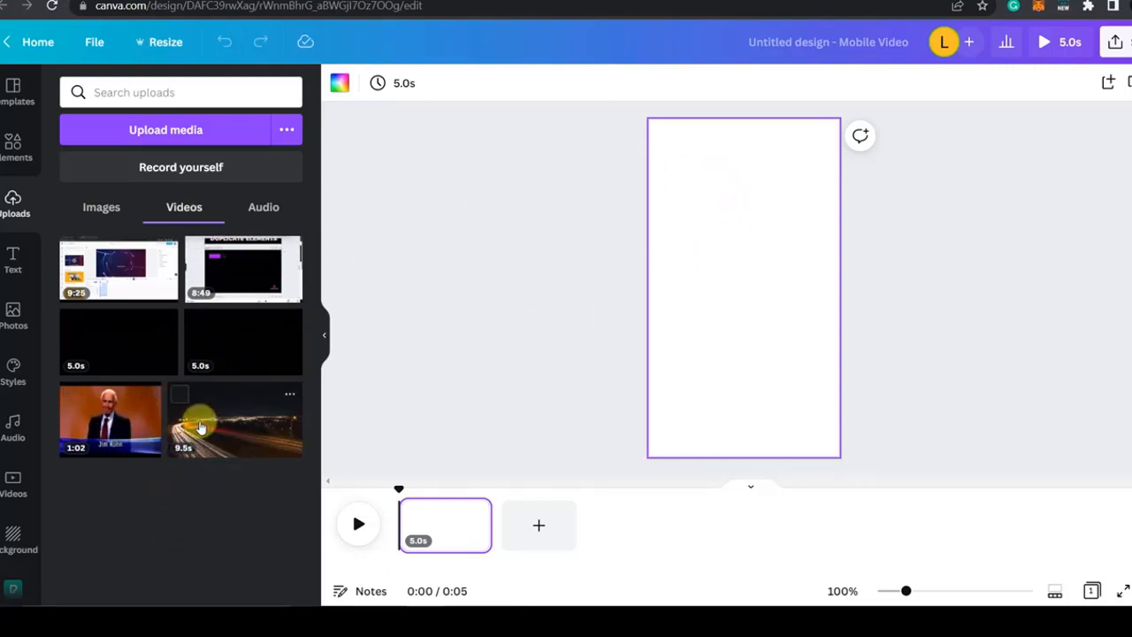
pyautogui.moveTo(200, 427); pyautogui.dragTo(695, 257)
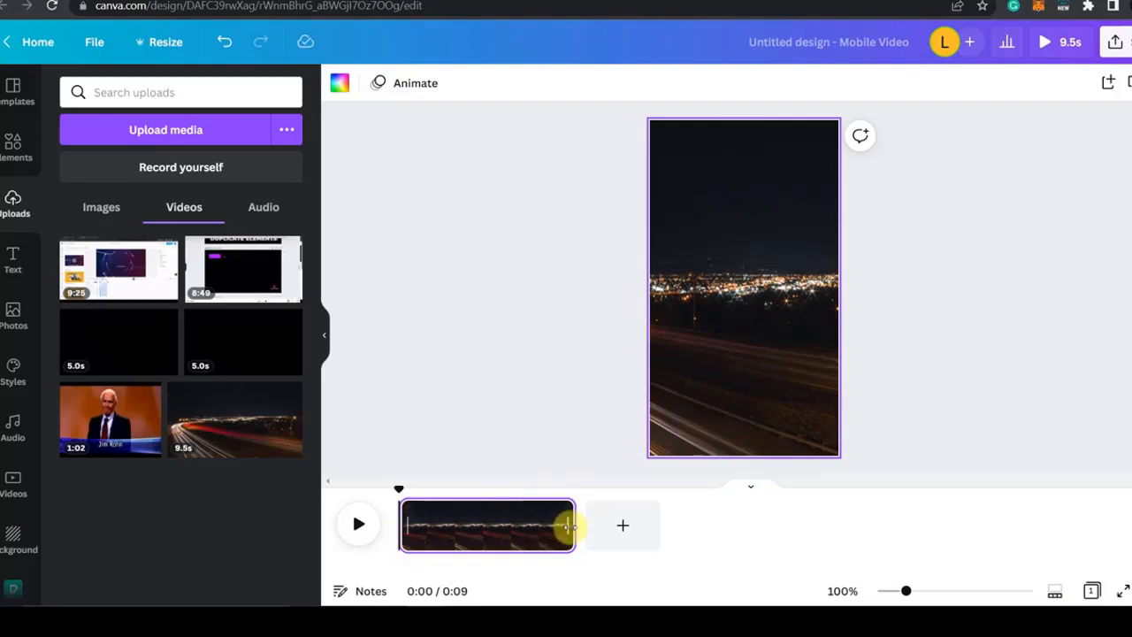
pyautogui.moveTo(568, 527)
pyautogui.mouseDown()
pyautogui.moveTo(417, 536)
pyautogui.moveTo(592, 527)
pyautogui.moveTo(552, 529)
pyautogui.mouseUp()
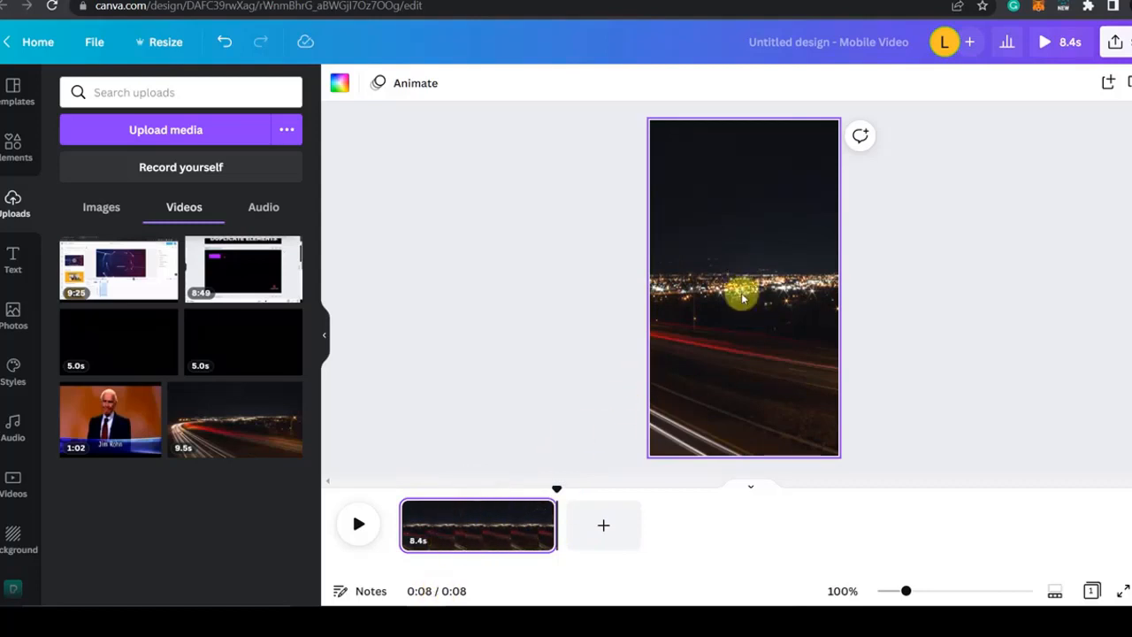
# Step: Reposition the highway video inside its vertical crop so the curved light trails fill the frame
pyautogui.click(732, 268)
pyautogui.doubleClick(731, 268)
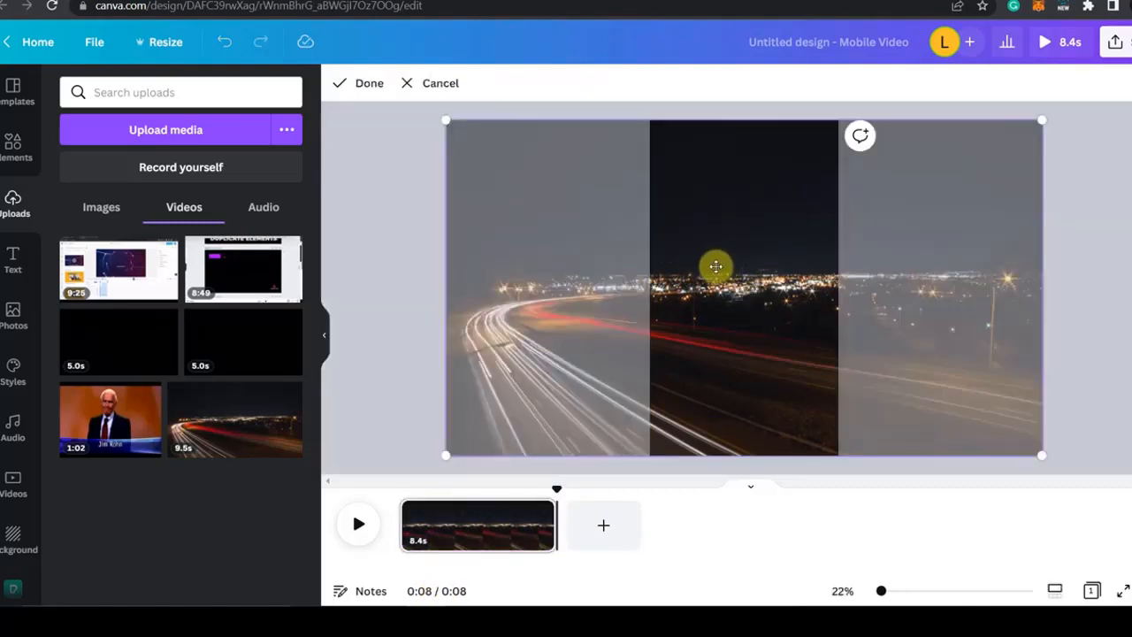
pyautogui.moveTo(733, 268); pyautogui.dragTo(877, 262)
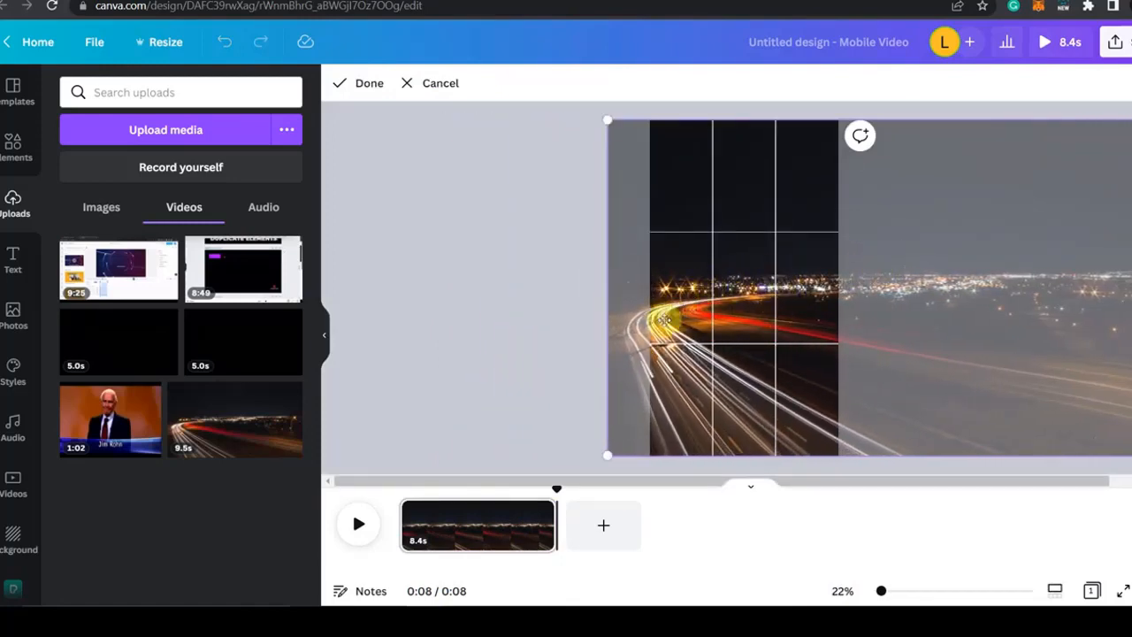
pyautogui.click(481, 350)
# Step: Preview the repositioned highway clip from the start and trim it to 4.2 s
pyautogui.click(746, 292)
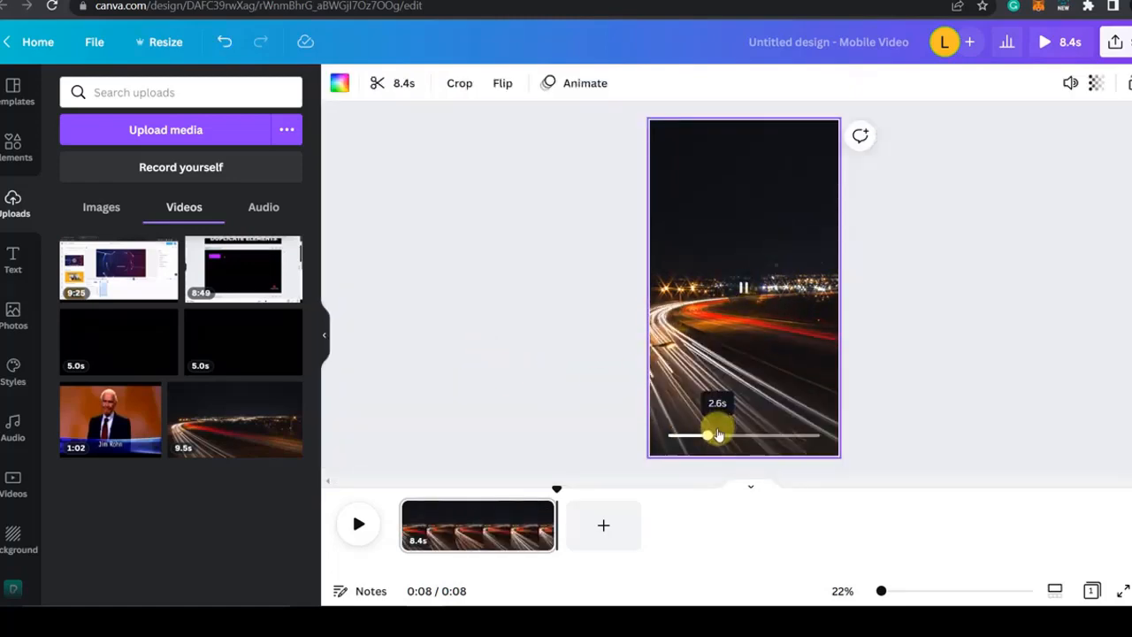
pyautogui.moveTo(715, 435); pyautogui.dragTo(745, 435)
pyautogui.click(748, 302)
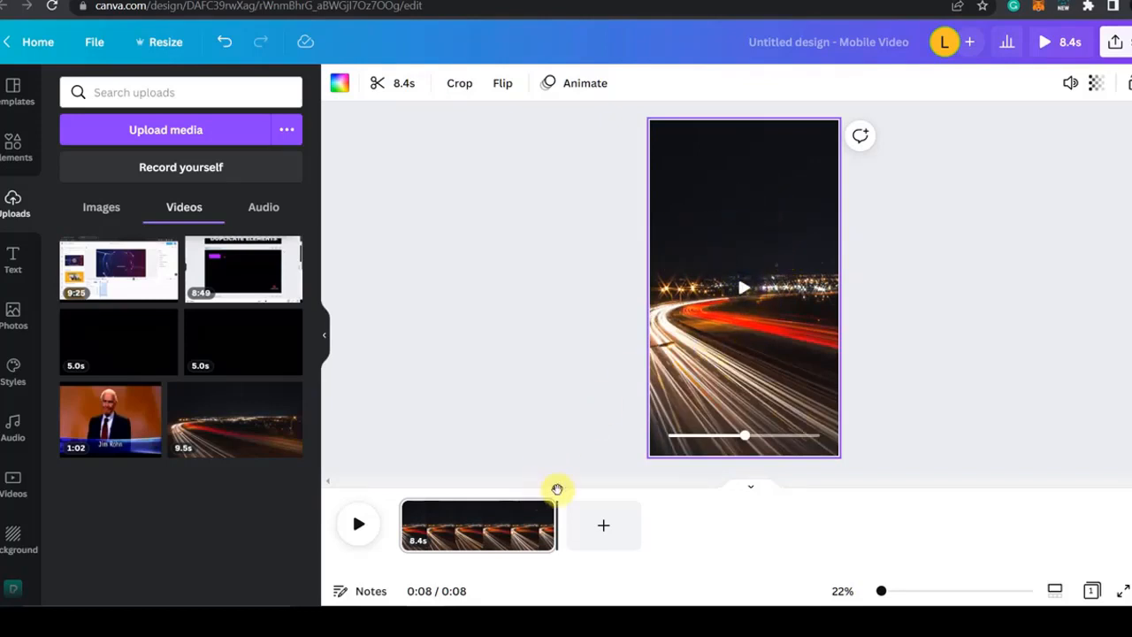
pyautogui.moveTo(560, 493); pyautogui.dragTo(352, 537)
pyautogui.click(358, 525)
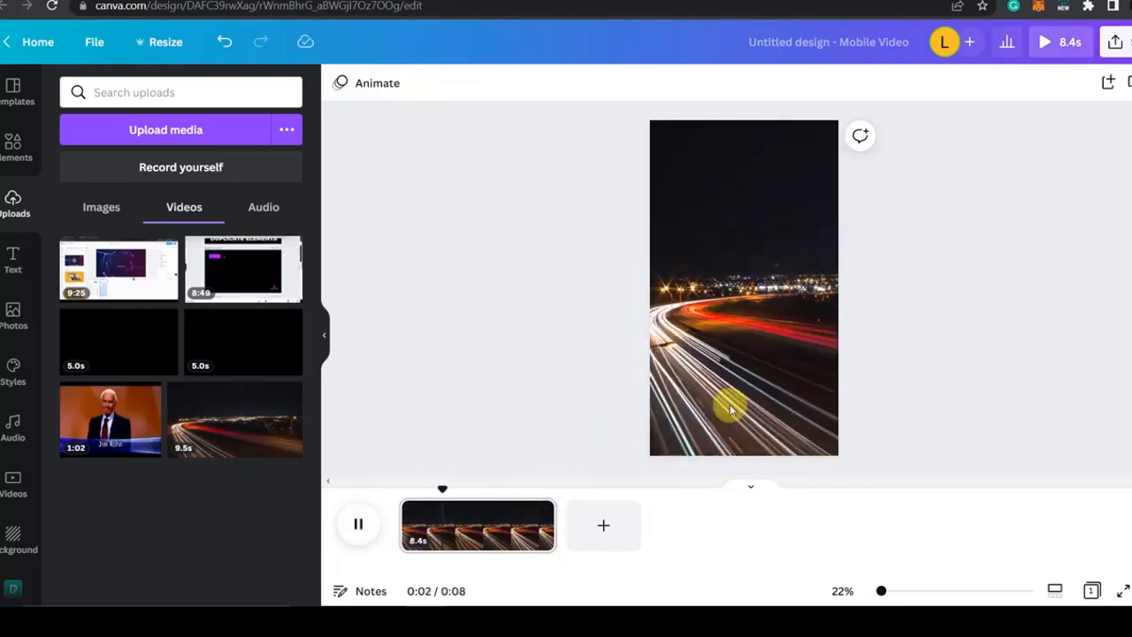
pyautogui.moveTo(556, 520); pyautogui.dragTo(403, 494)
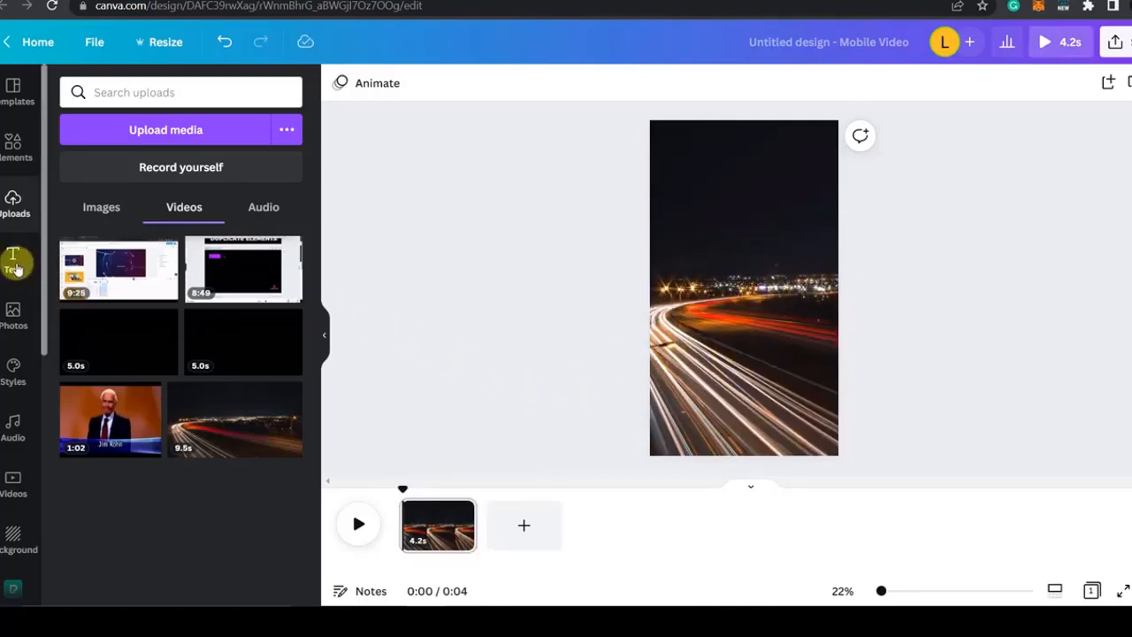
# Step: Add a heading reading "5 Useful Websites For Youtubers" over the dark sky in the upper part of the video
pyautogui.click(15, 267)
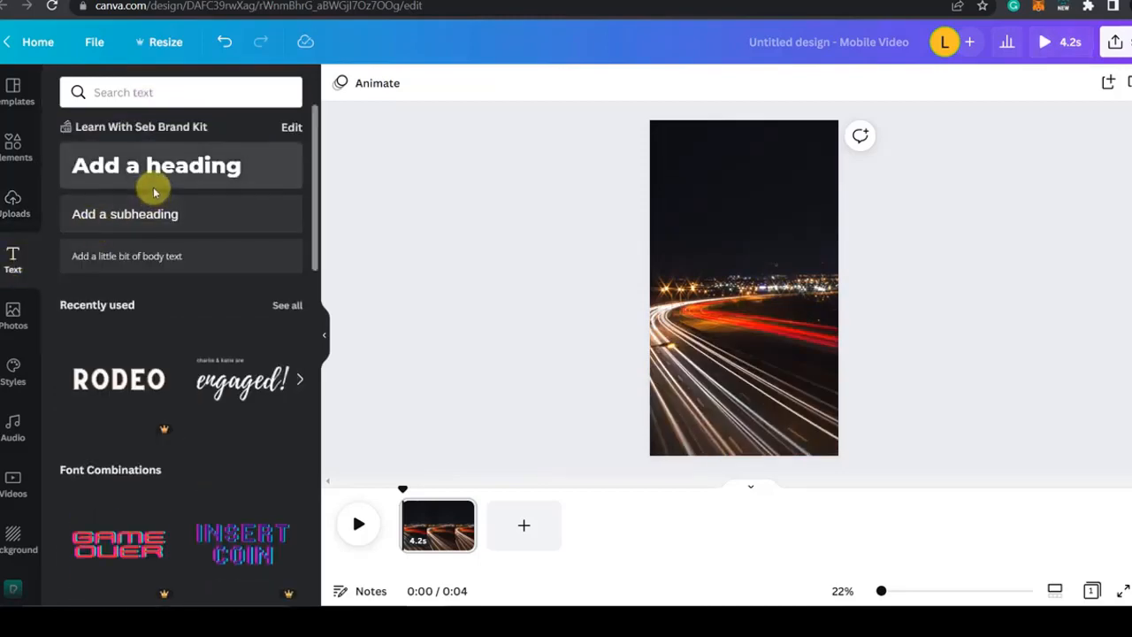
pyautogui.click(138, 177)
pyautogui.moveTo(761, 294); pyautogui.dragTo(630, 166)
pyautogui.moveTo(707, 229); pyautogui.dragTo(756, 245)
pyautogui.doubleClick(750, 198)
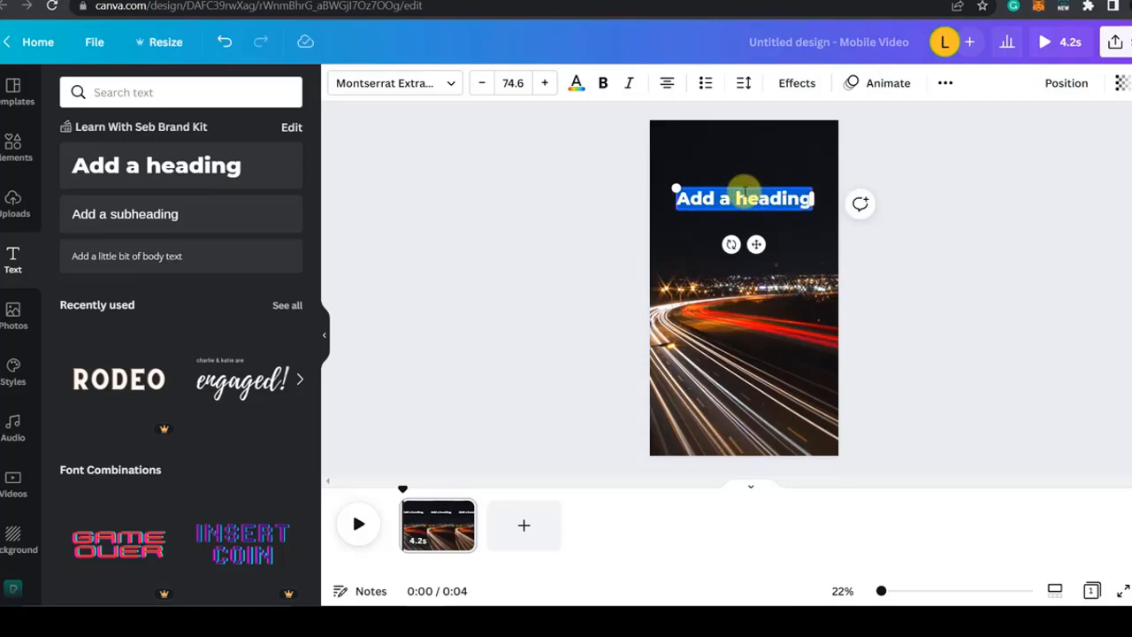
pyautogui.write('5 Us')
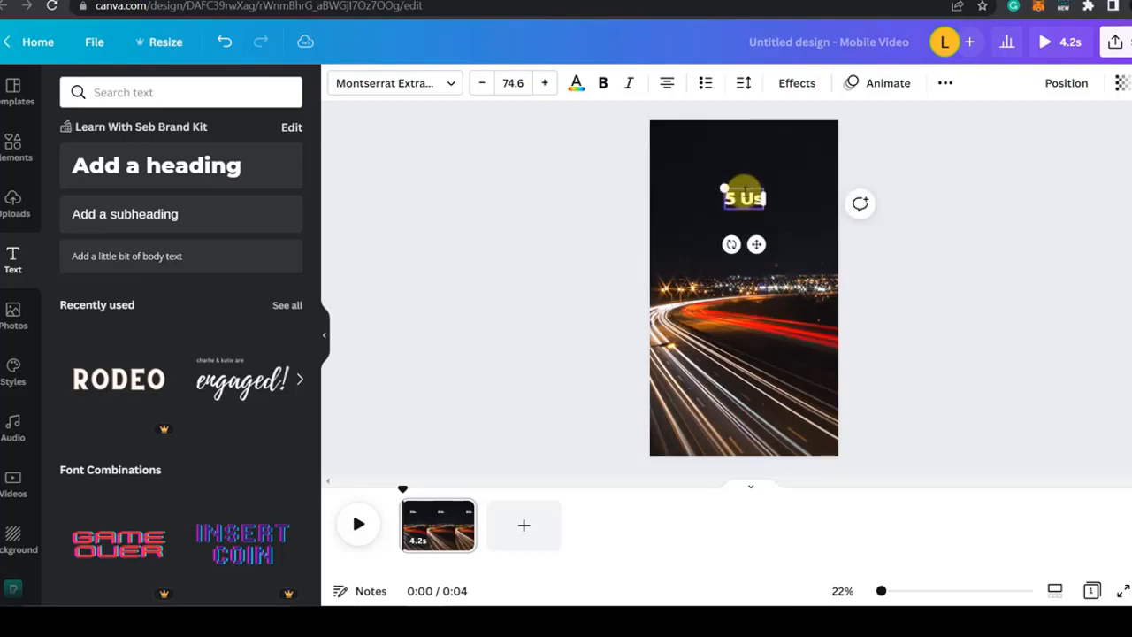
pyautogui.write('eful Websites For Youtubers')
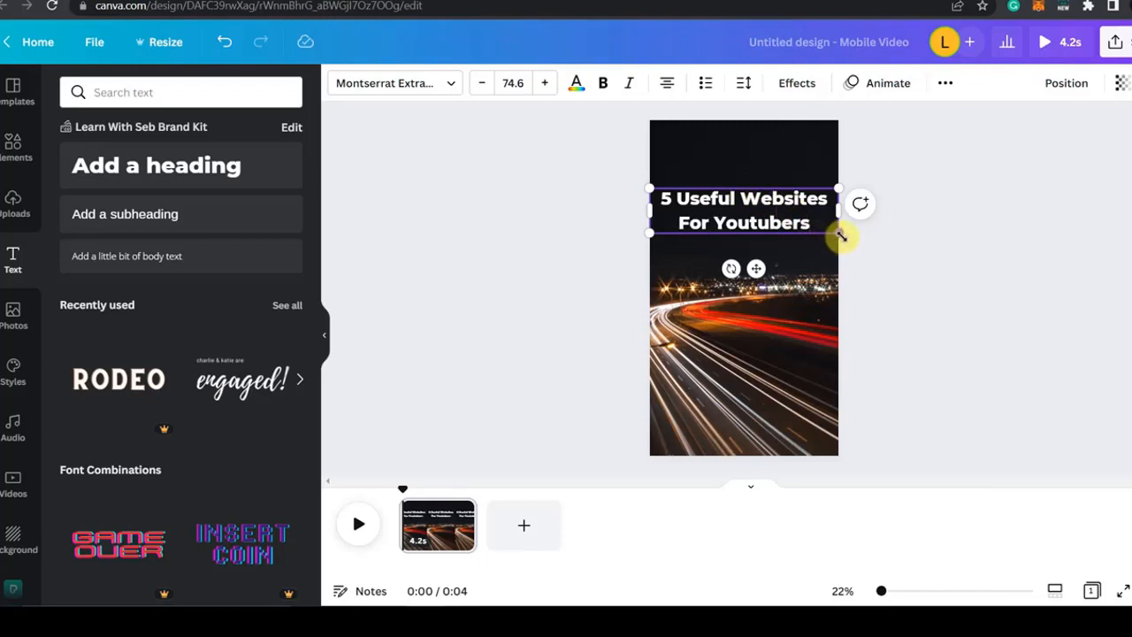
# Step: Break the heading into three lines, "5 Useful", "Websites" and "For Youtubers", and scale it to font size 78.4
pyautogui.moveTo(841, 236); pyautogui.dragTo(778, 222)
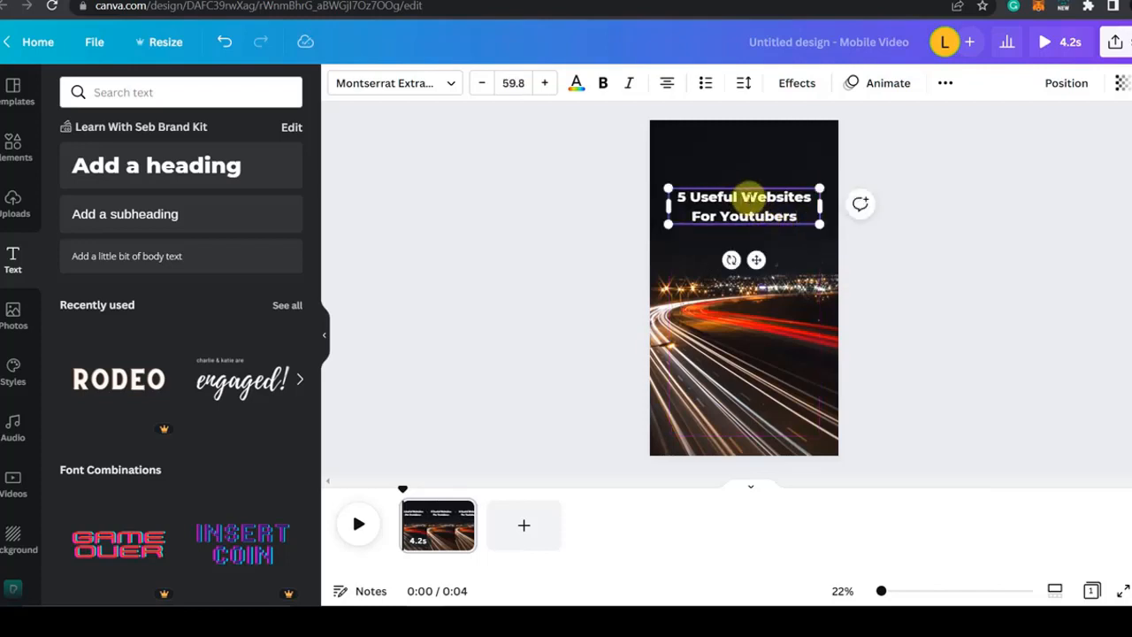
pyautogui.press('Return')
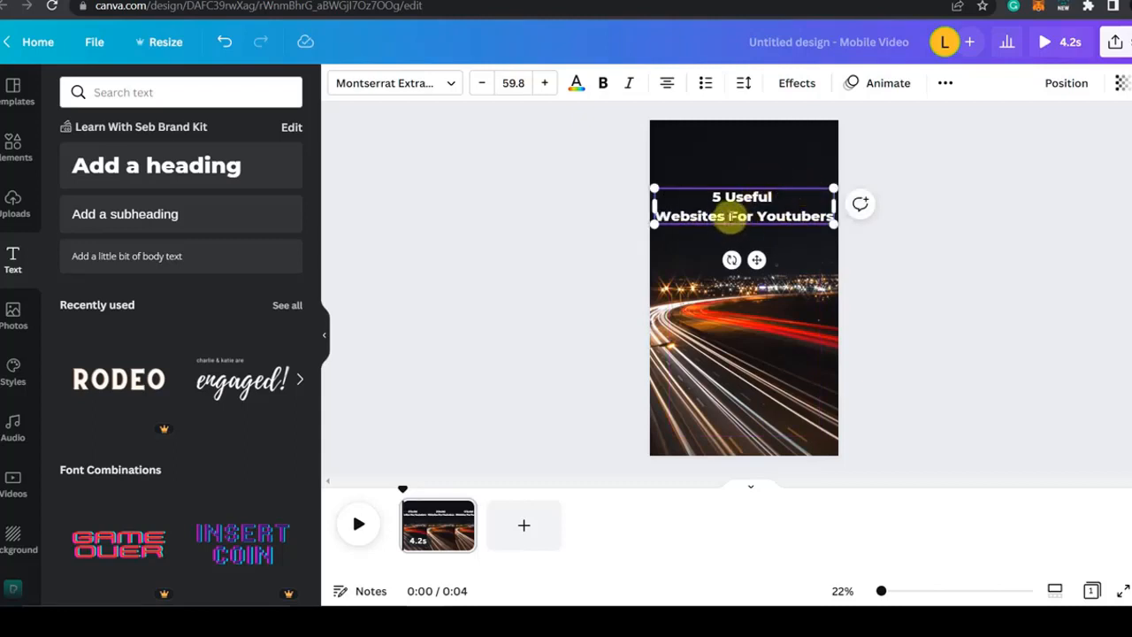
pyautogui.press('Return')
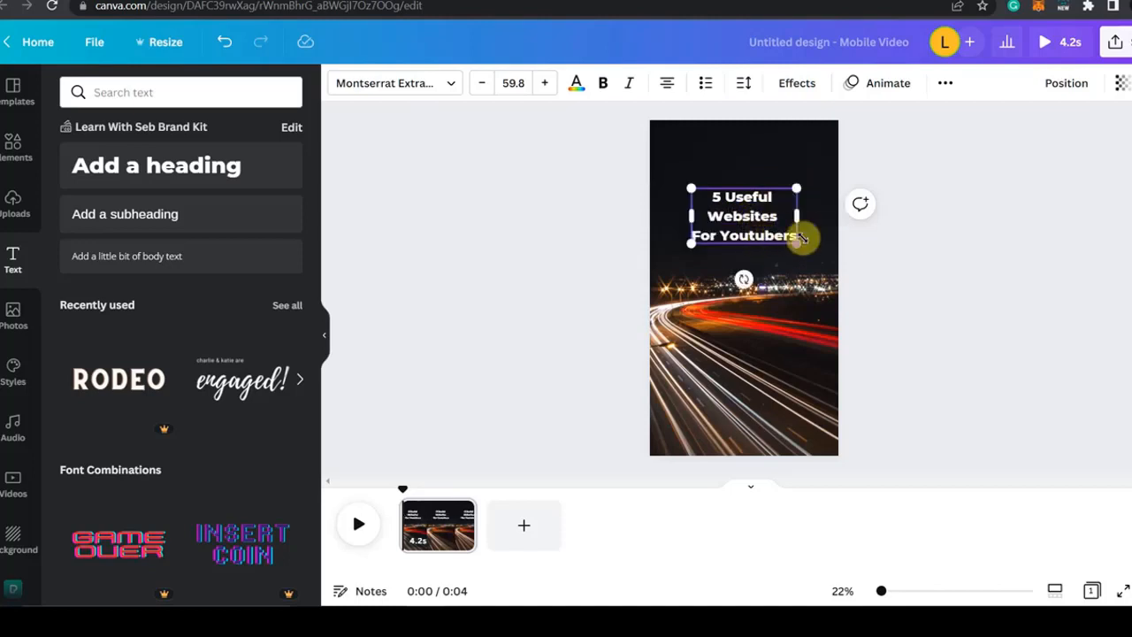
pyautogui.moveTo(795, 240)
pyautogui.mouseDown()
pyautogui.moveTo(829, 260)
pyautogui.moveTo(782, 239)
pyautogui.mouseUp()
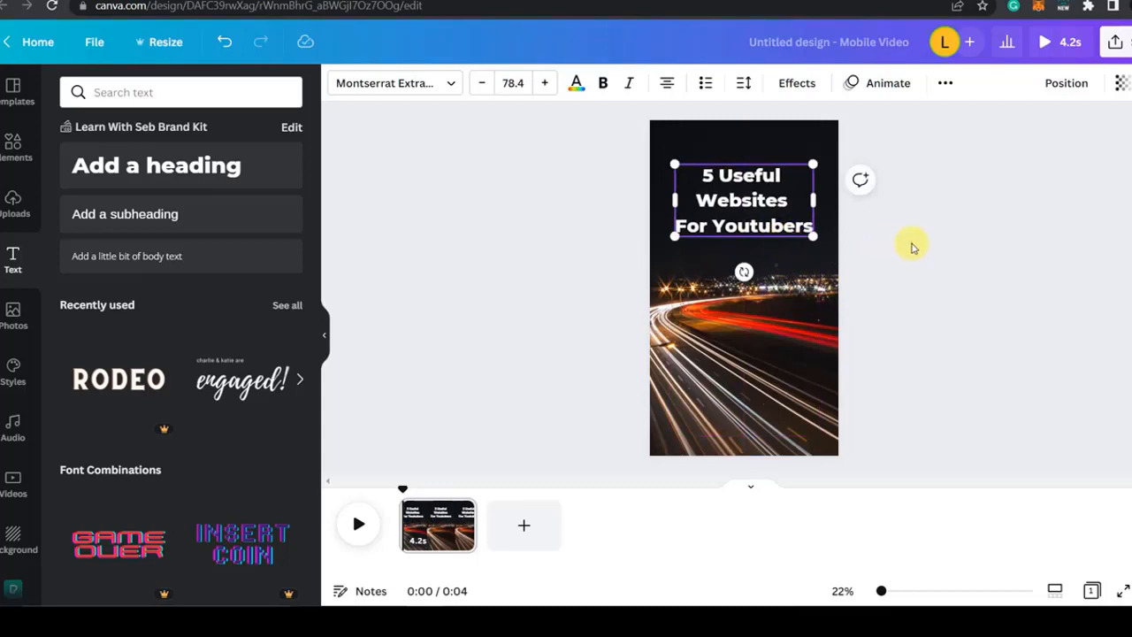
pyautogui.click(914, 248)
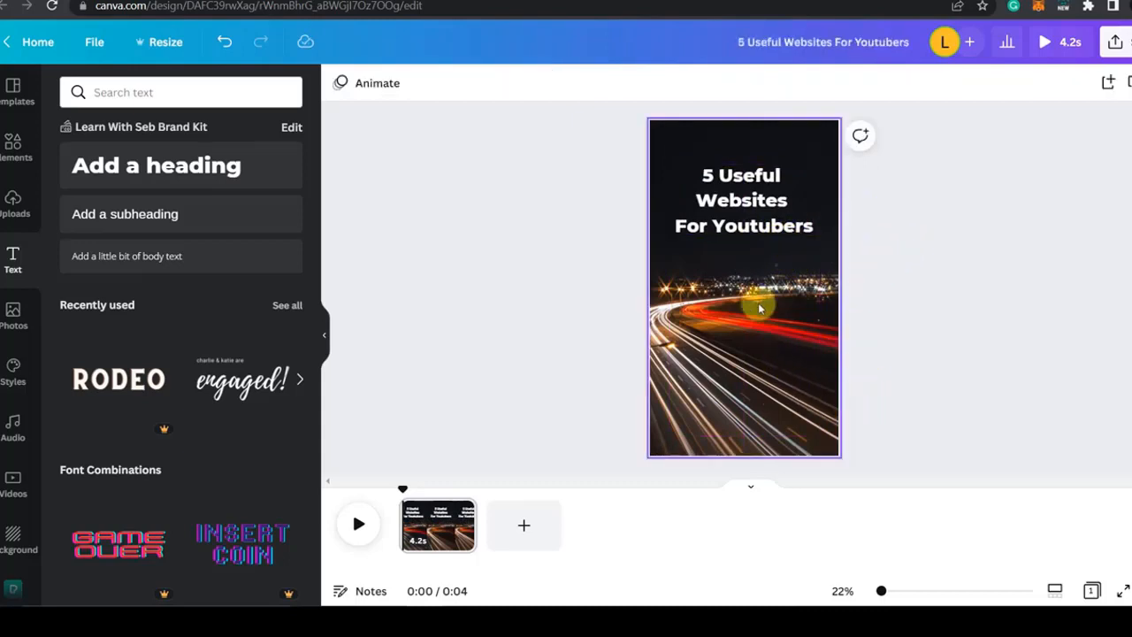
# Step: Apply the Background text effect to the heading and set its colour to red
pyautogui.doubleClick(766, 208)
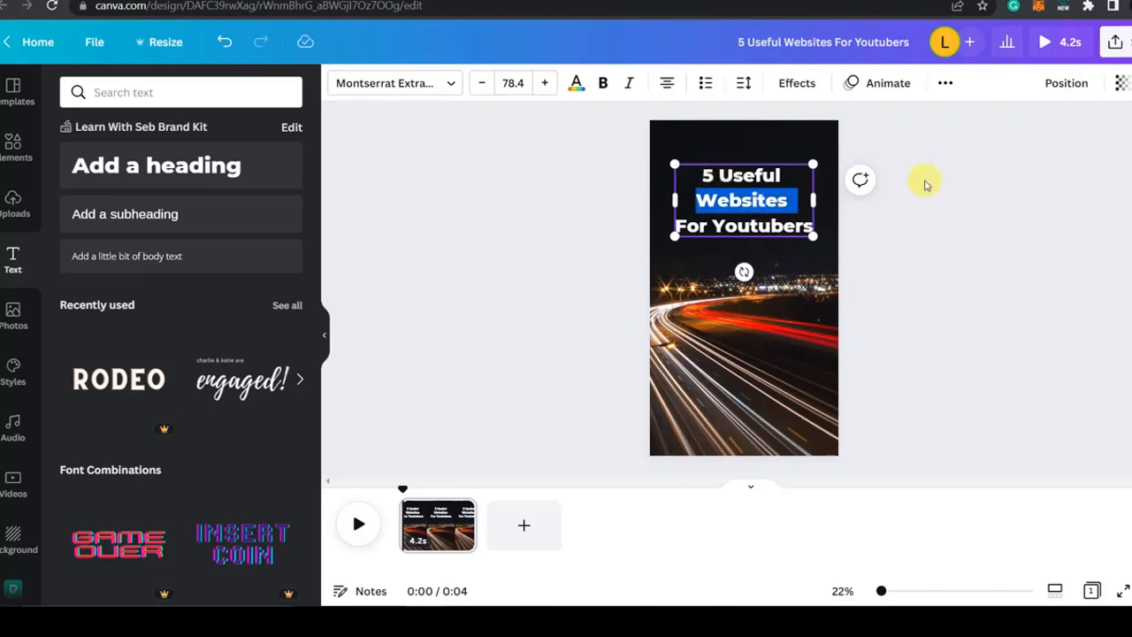
pyautogui.click(761, 210)
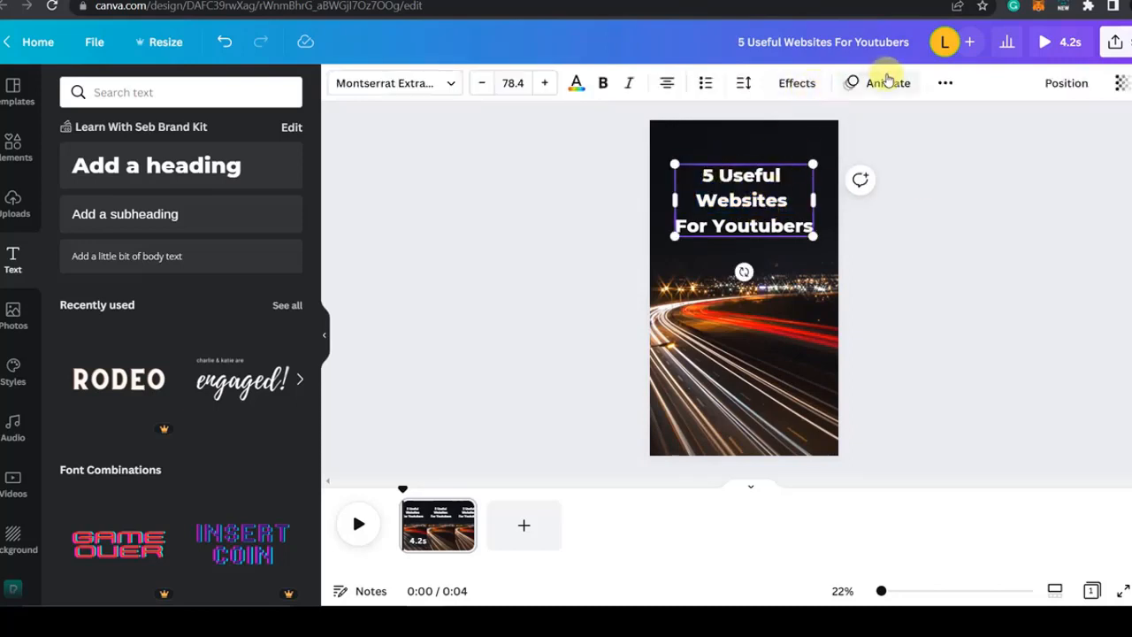
pyautogui.click(786, 89)
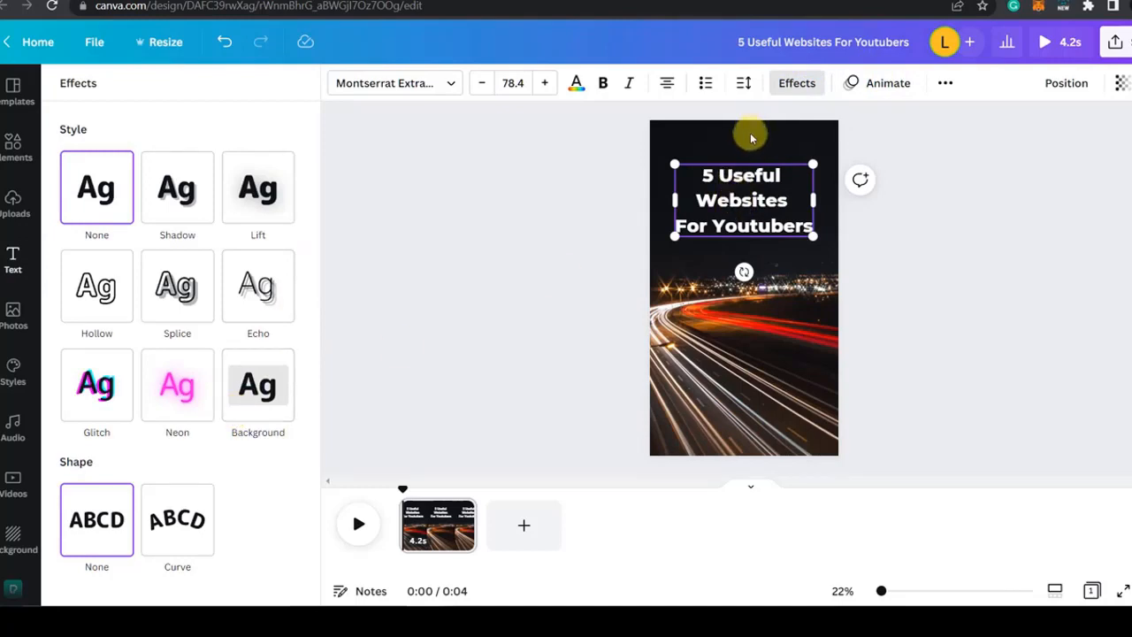
pyautogui.click(273, 396)
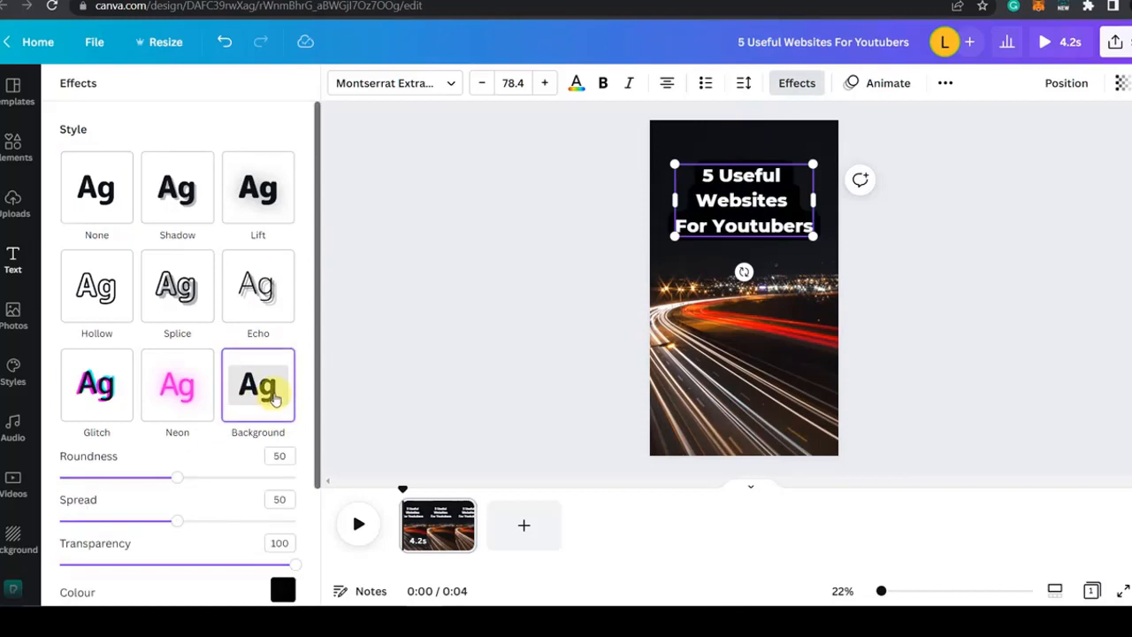
pyautogui.scroll(-1, 230, 462)
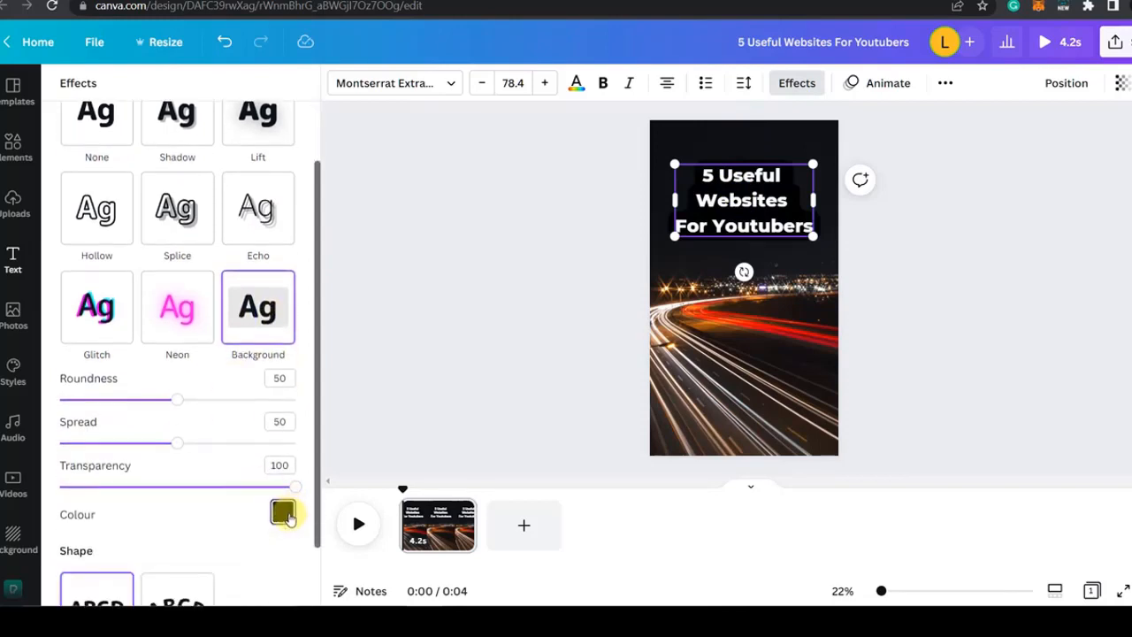
pyautogui.click(283, 513)
pyautogui.click(224, 425)
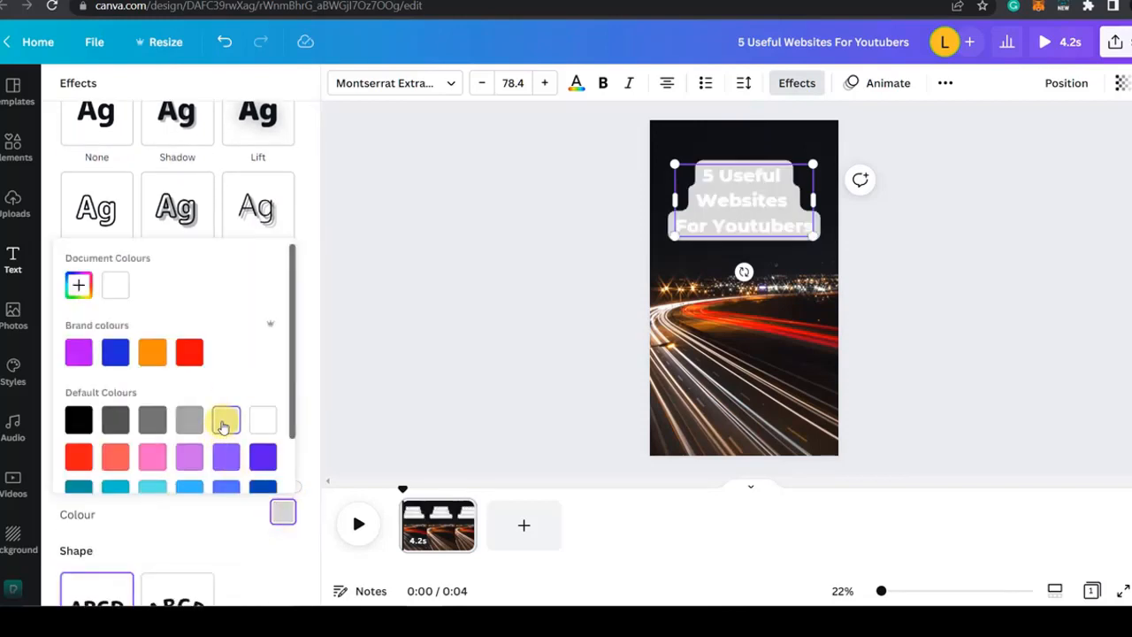
pyautogui.click(75, 458)
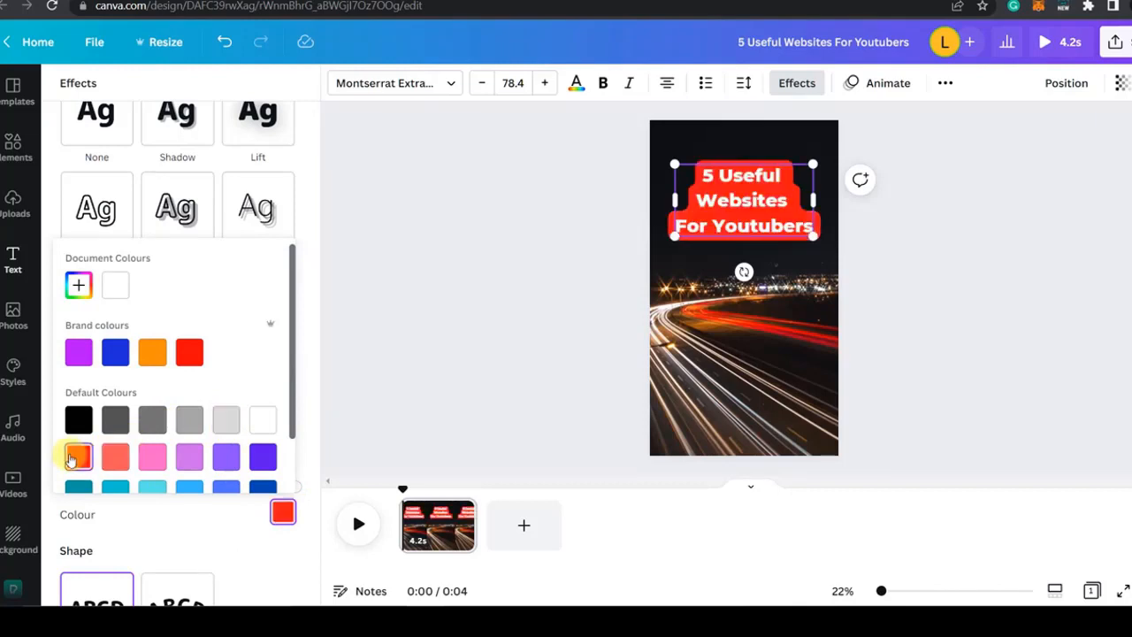
pyautogui.click(711, 200)
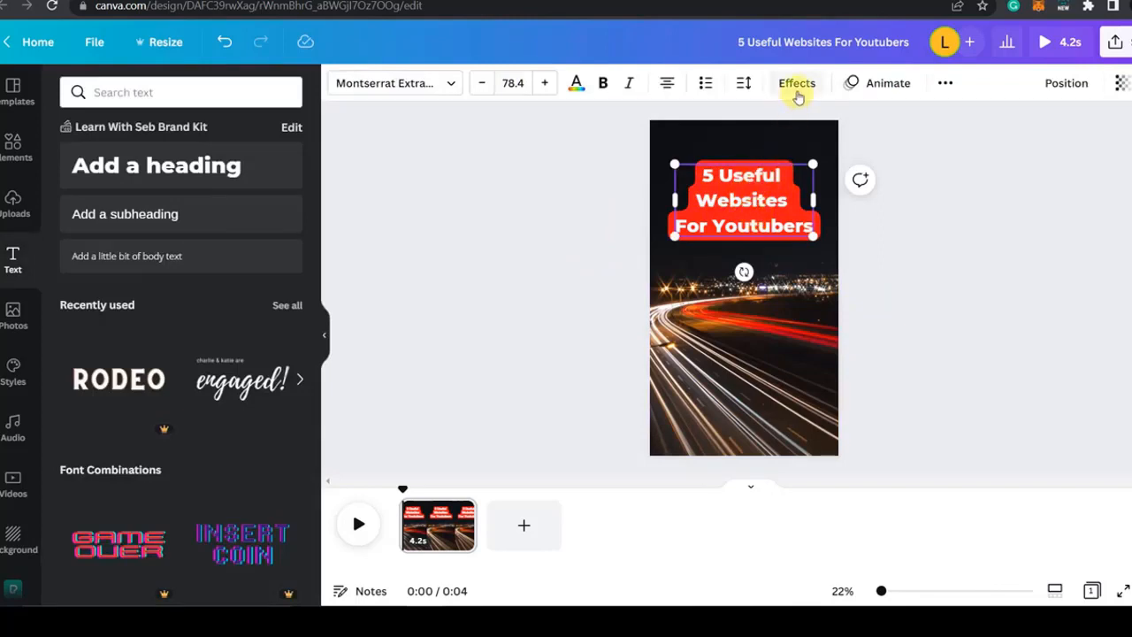
# Step: Apply the Block text animation to the heading on enter and preview the page
pyautogui.click(888, 83)
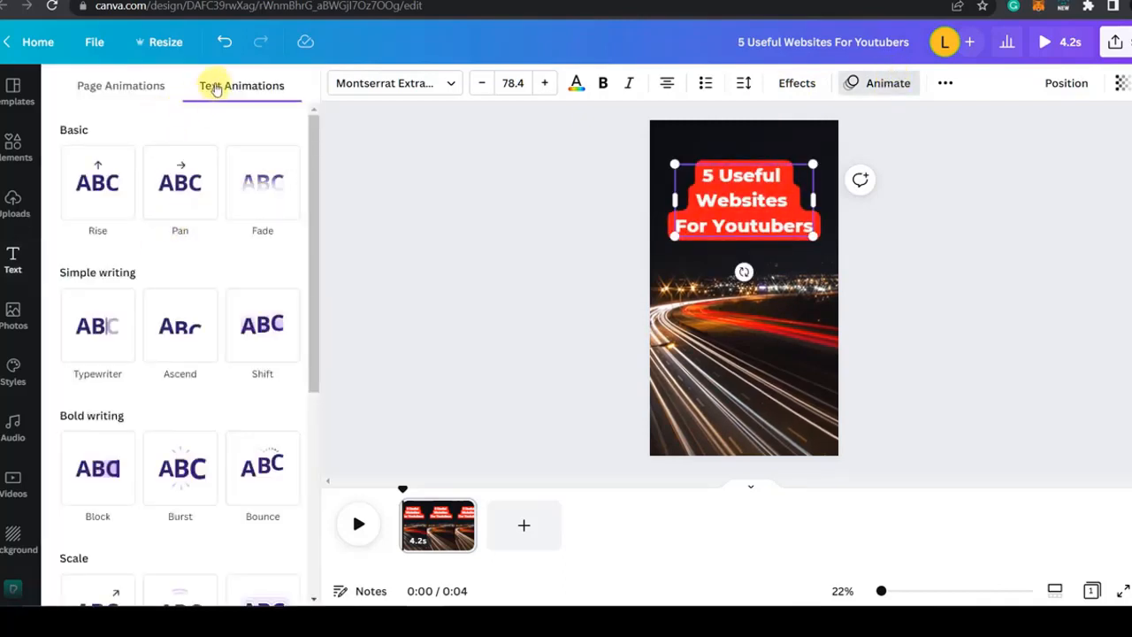
pyautogui.click(104, 95)
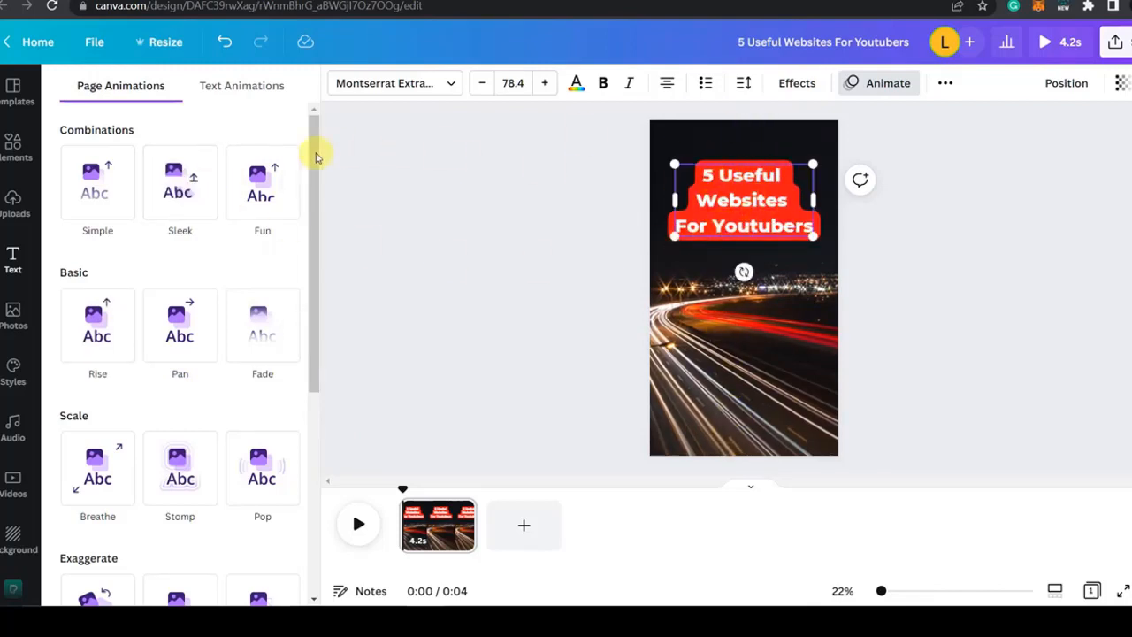
pyautogui.click(232, 92)
pyautogui.scroll(-2, 88, 310)
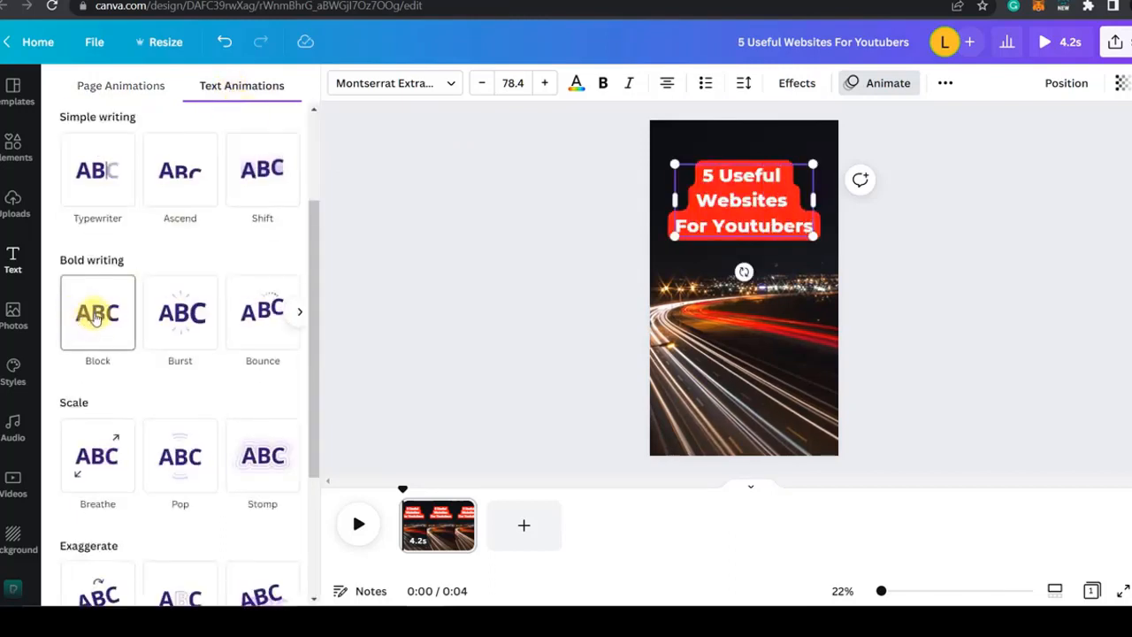
pyautogui.click(96, 319)
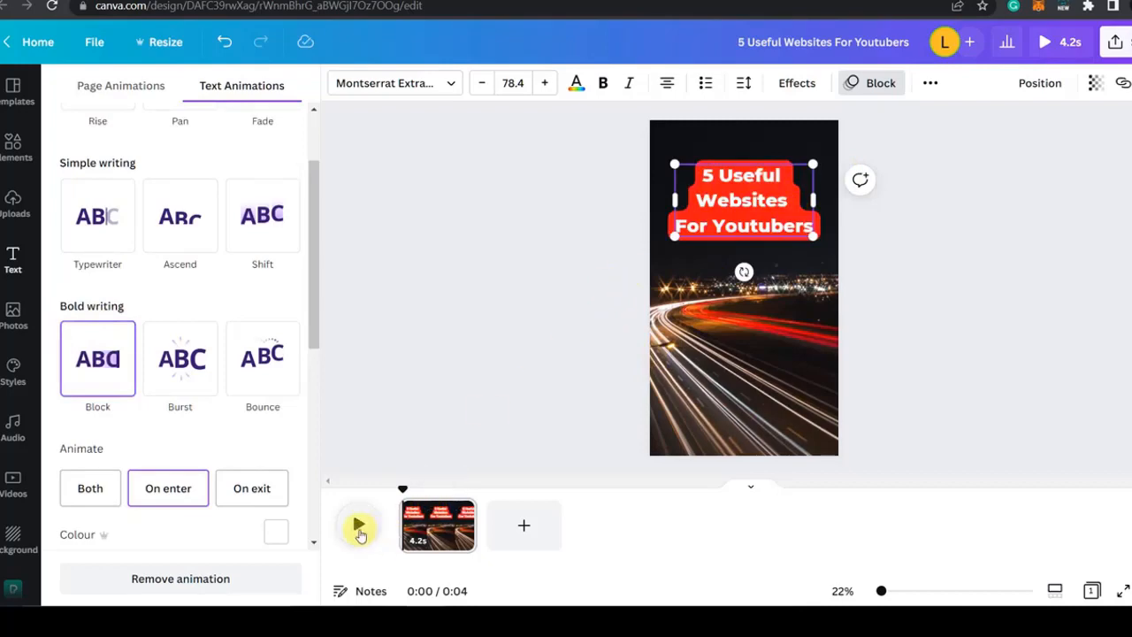
pyautogui.click(358, 528)
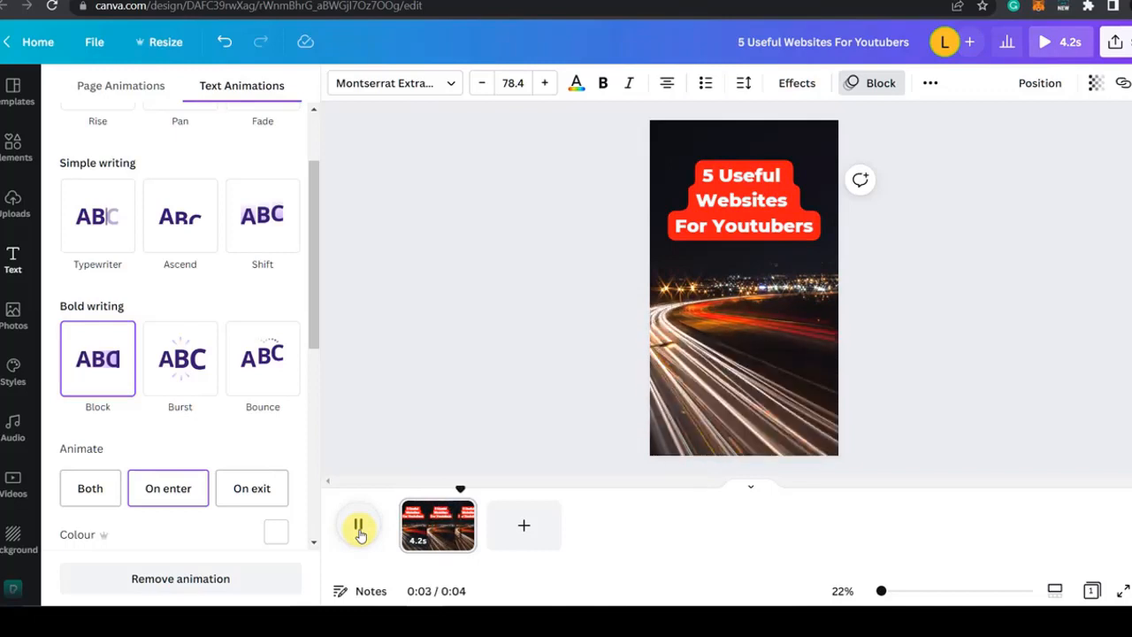
# Step: Add a second page to the video and paste a copy of the first page's heading onto it
pyautogui.click(525, 526)
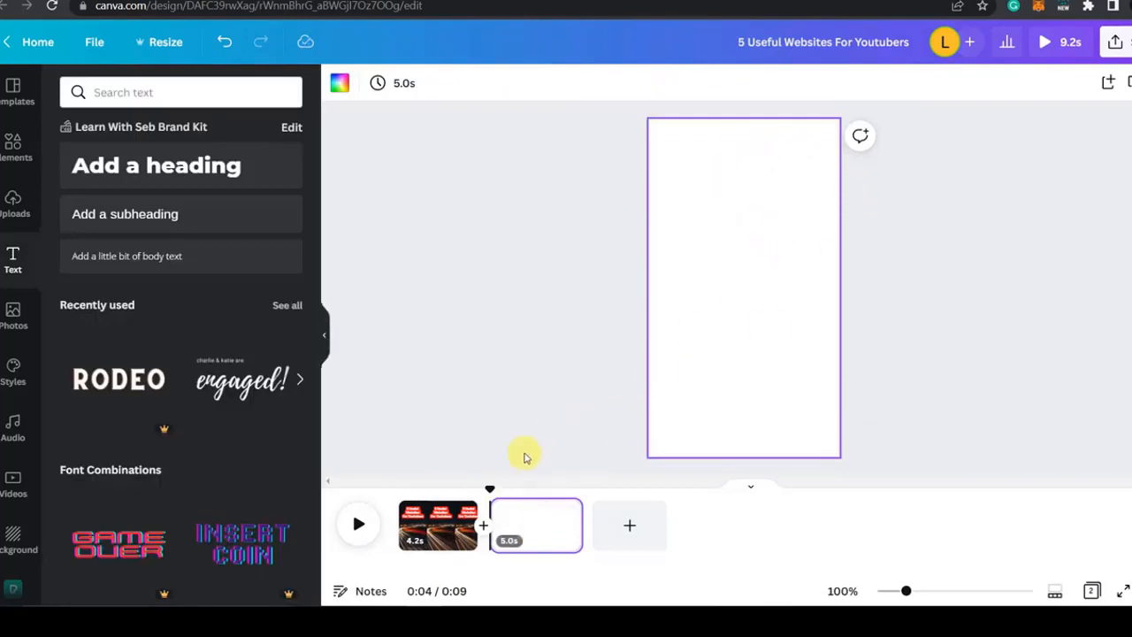
pyautogui.click(435, 536)
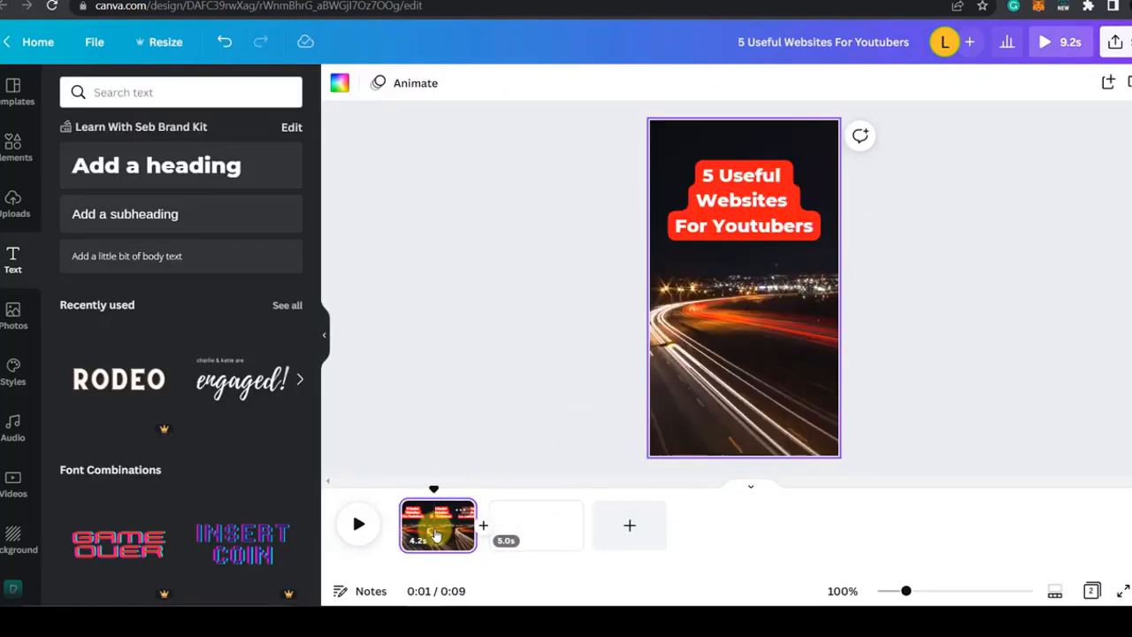
pyautogui.click(750, 203)
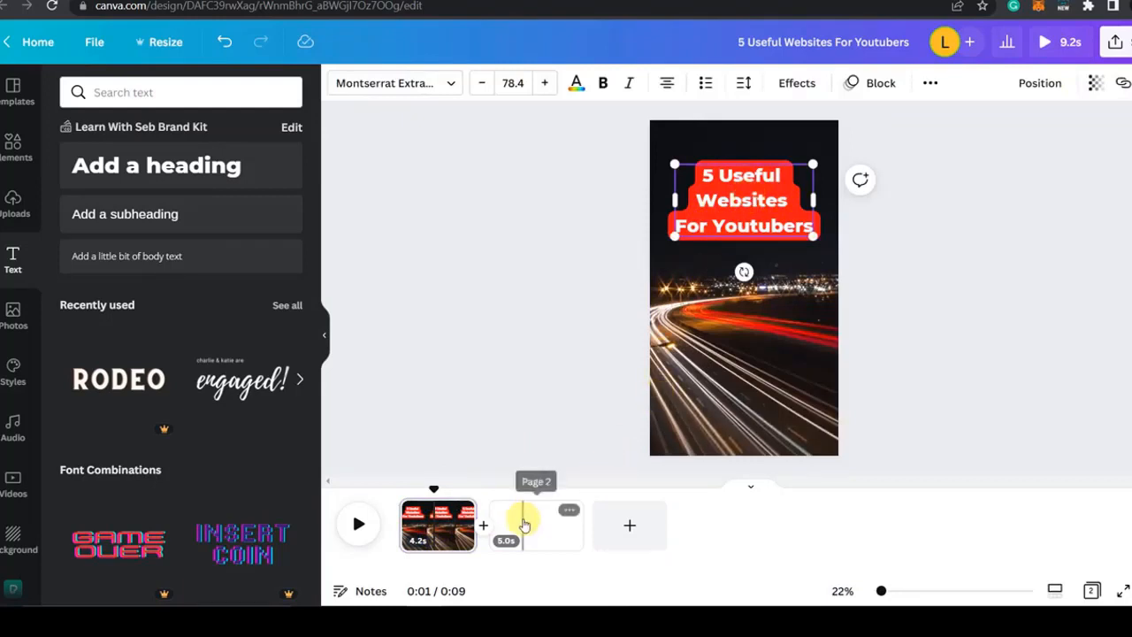
pyautogui.click(521, 522)
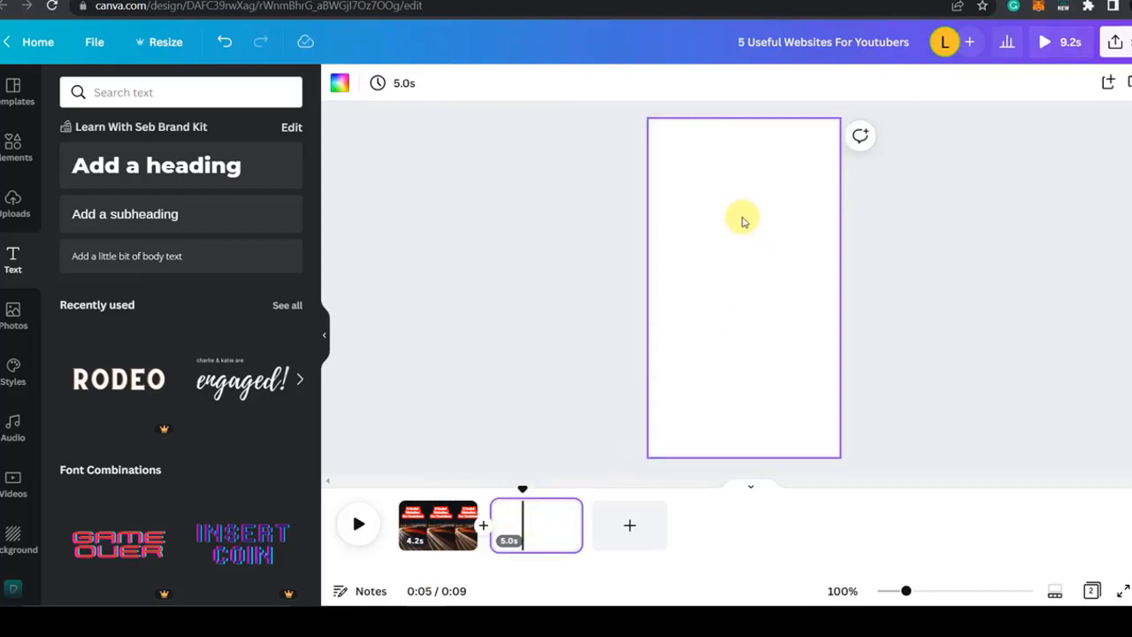
pyautogui.hotkey('ctrl', 'v')
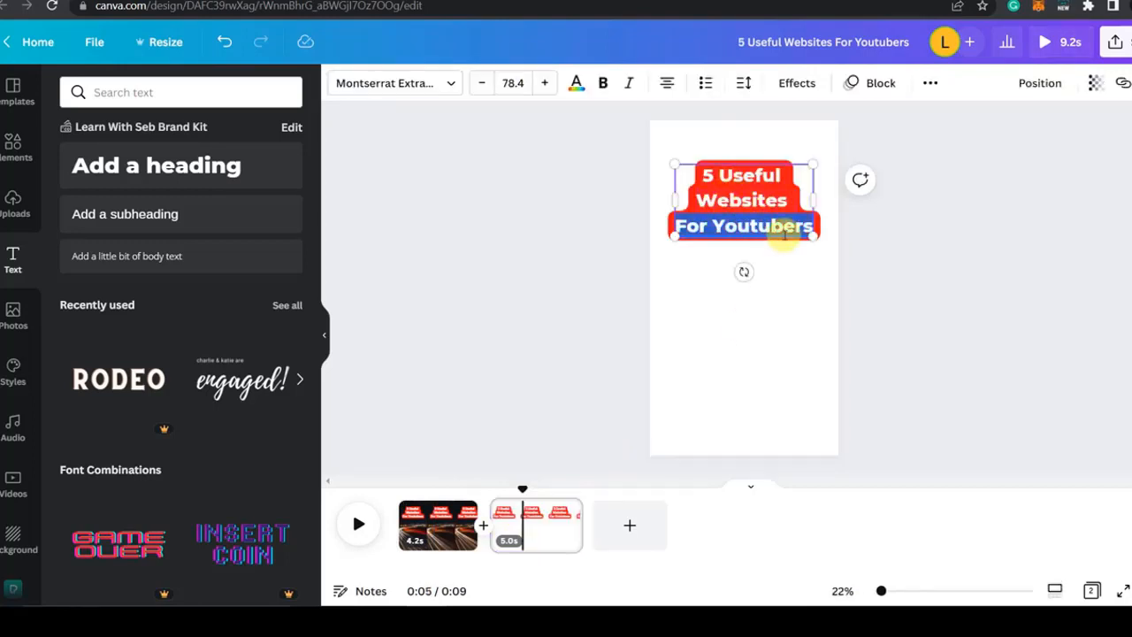
# Step: Replace the copied heading's text with "1. Pexels.com Free Stock Videos & Photos" at font size 66.7
pyautogui.press('BackSpace')
pyautogui.press('BackSpace')
pyautogui.press('BackSpace')
pyautogui.press('BackSpace')
pyautogui.press('BackSpace')
pyautogui.press('BackSpace')
pyautogui.press('BackSpace')
pyautogui.press('BackSpace')
pyautogui.press('BackSpace')
pyautogui.press('BackSpace')
pyautogui.press('BackSpace')
pyautogui.press('BackSpace')
pyautogui.press('BackSpace')
pyautogui.press('BackSpace')
pyautogui.press('BackSpace')
pyautogui.press('BackSpace')
pyautogui.press('BackSpace')
pyautogui.press('BackSpace')
pyautogui.press('BackSpace')
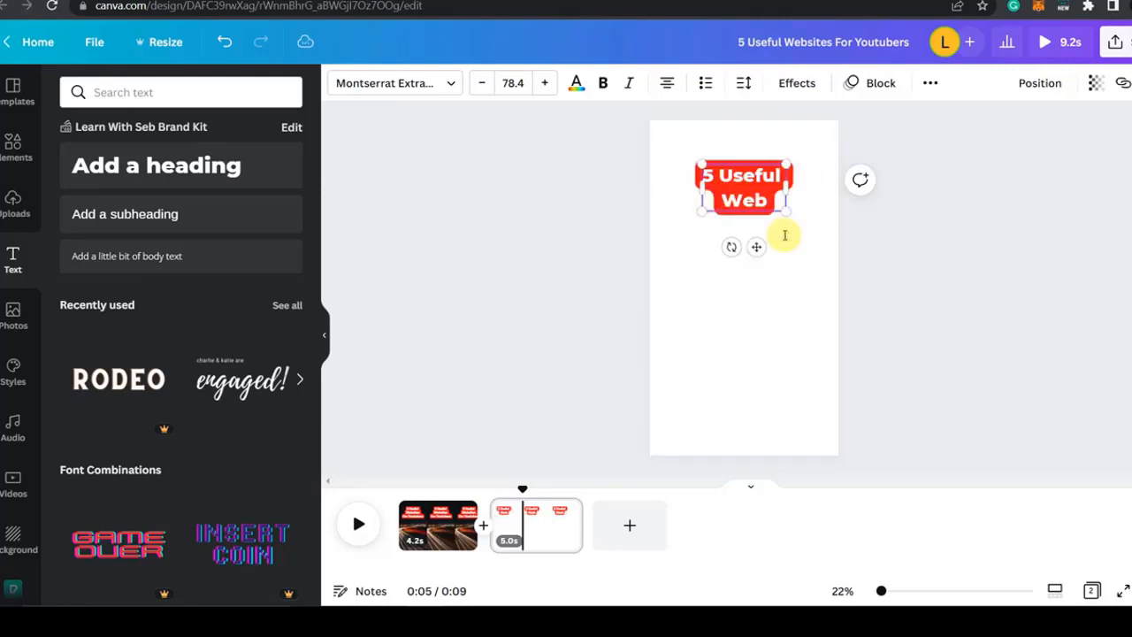
pyautogui.write('Pexels.com - Free Stock Vid')
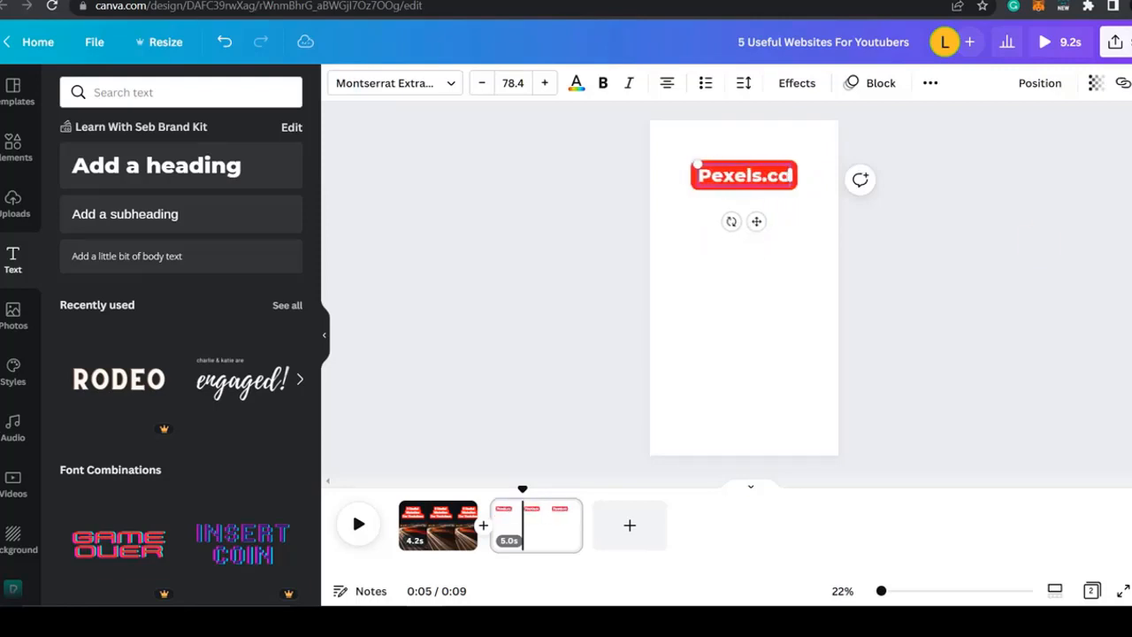
pyautogui.write('eos & Photos')
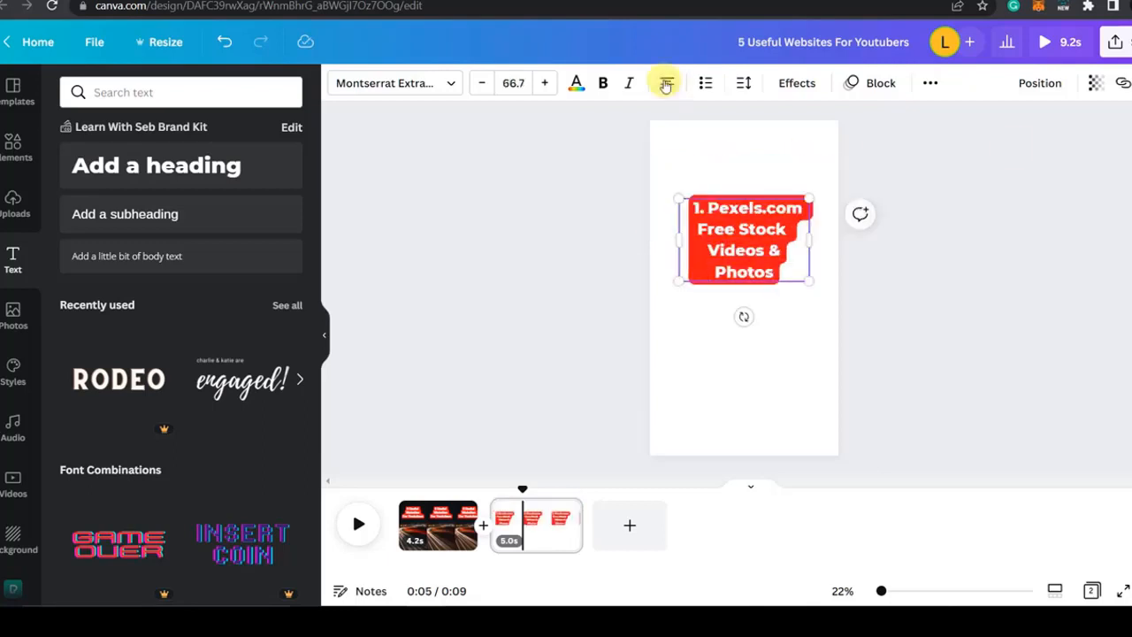
# Step: Try other alignments on the Pexels.com text, return it to centred and scale it to font size 72.2
pyautogui.click(666, 84)
pyautogui.click(666, 84)
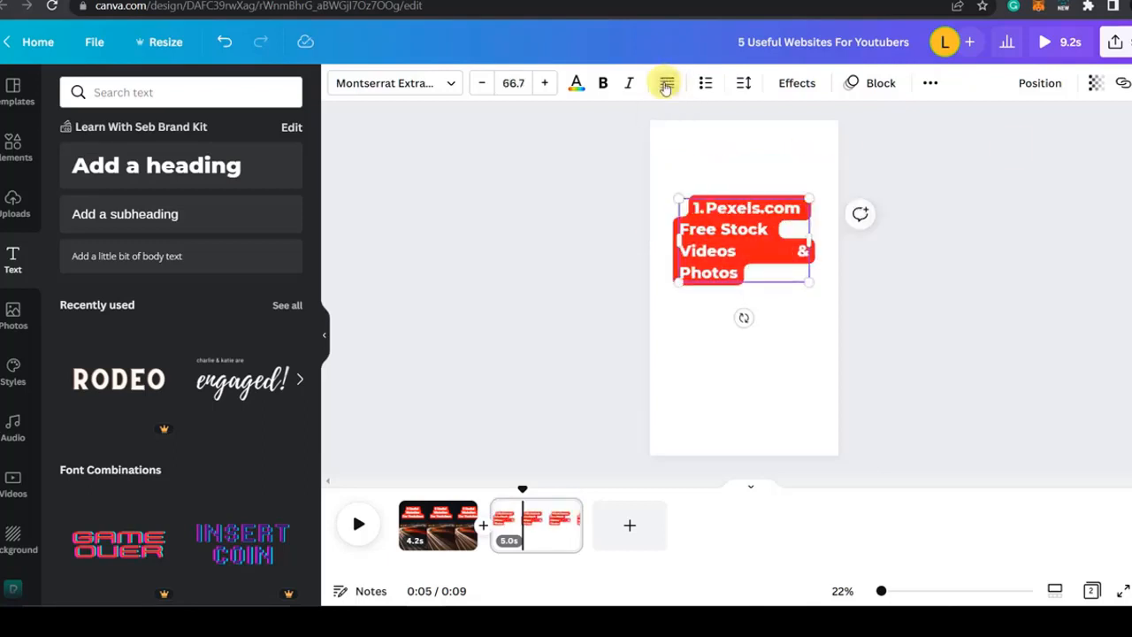
pyautogui.click(666, 84)
pyautogui.click(666, 84)
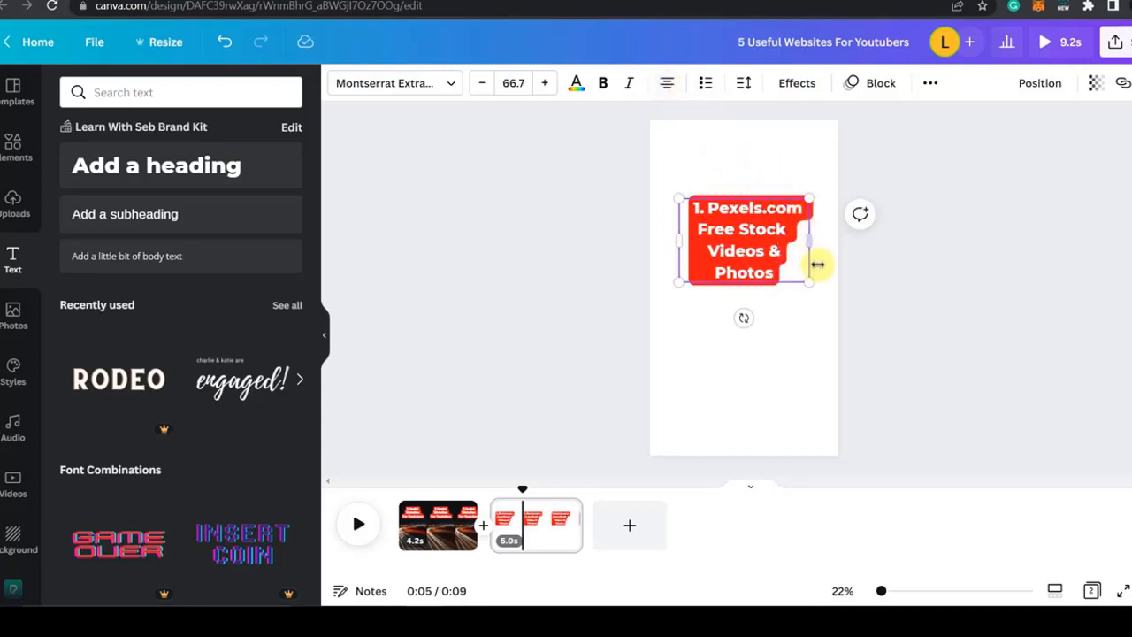
pyautogui.moveTo(809, 284); pyautogui.dragTo(822, 290)
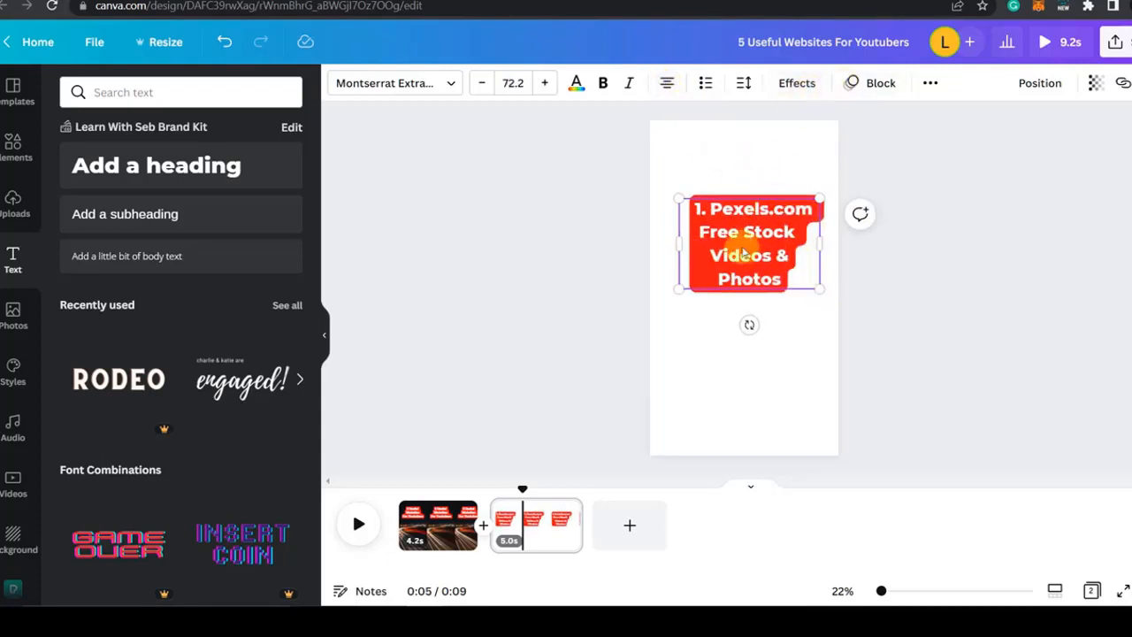
# Step: Set the text background's roundness to 48 and spread to 65, keeping transparency at 100, and left-align the Pexels.com text
pyautogui.click(791, 88)
pyautogui.scroll(-3, 186, 460)
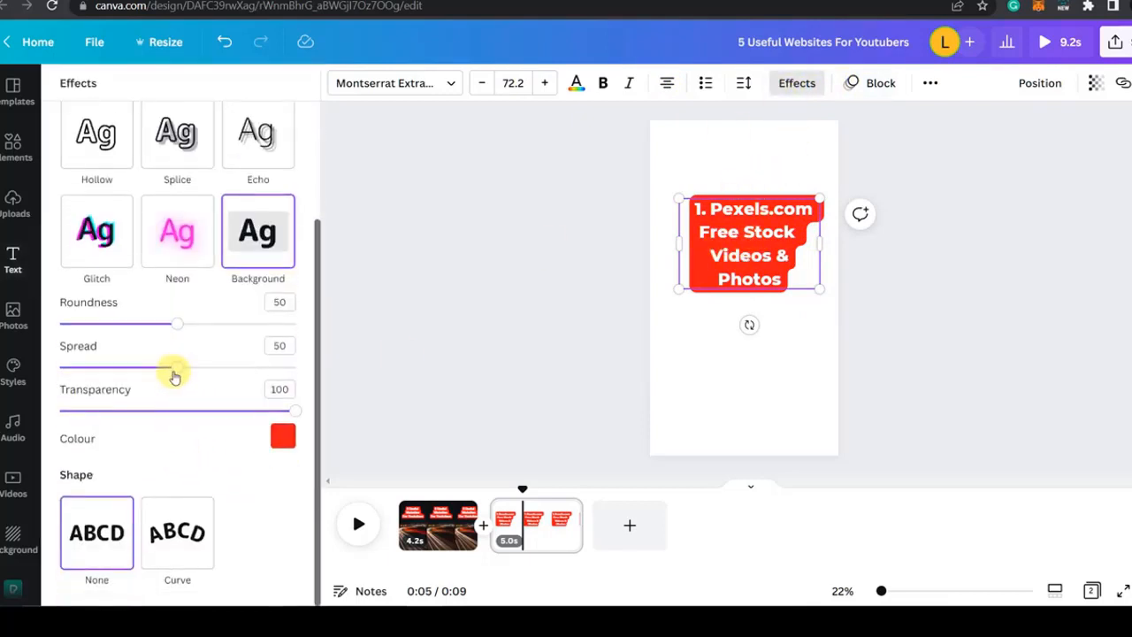
pyautogui.moveTo(174, 377); pyautogui.dragTo(243, 367)
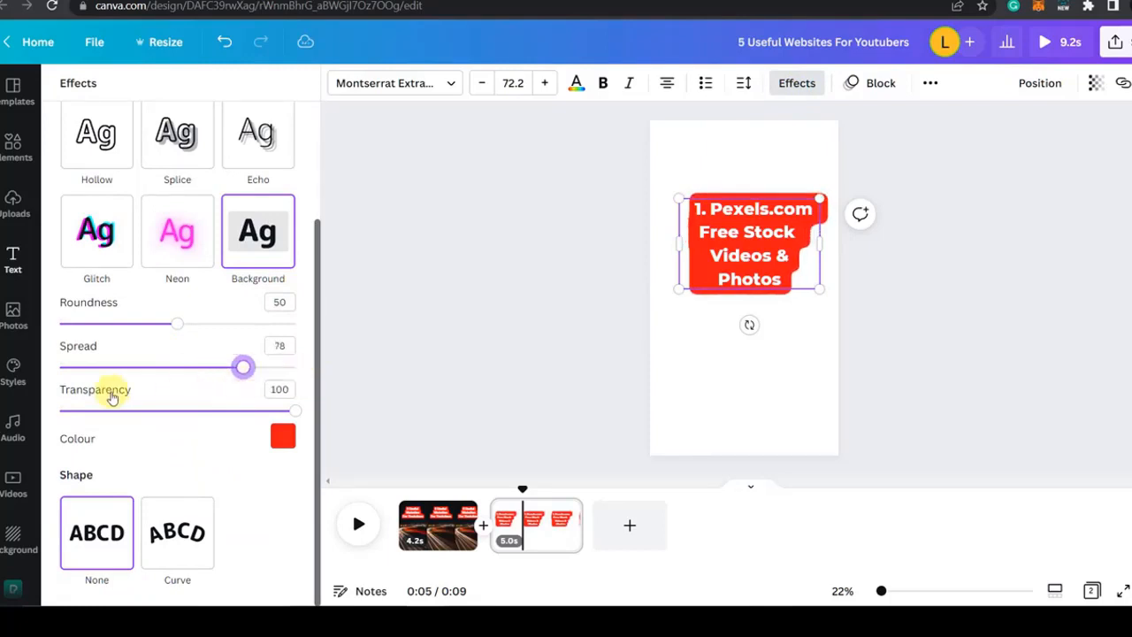
pyautogui.moveTo(113, 367); pyautogui.dragTo(172, 366)
pyautogui.moveTo(177, 323)
pyautogui.mouseDown()
pyautogui.moveTo(306, 334)
pyautogui.moveTo(2, 341)
pyautogui.moveTo(172, 326)
pyautogui.mouseUp()
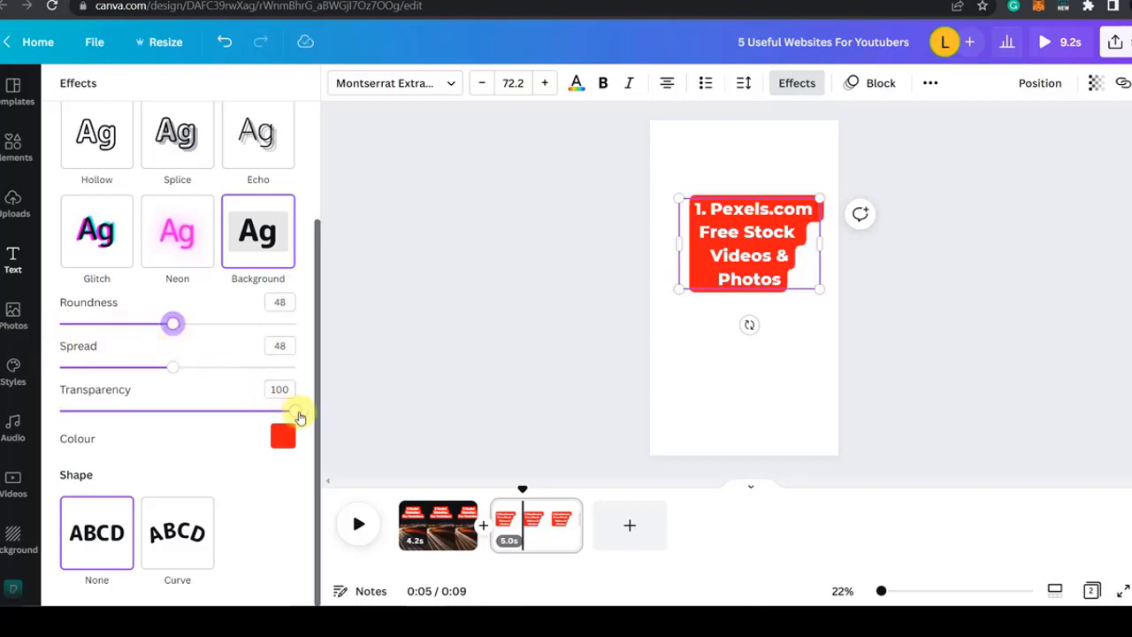
pyautogui.moveTo(297, 415); pyautogui.dragTo(275, 406)
pyautogui.moveTo(180, 373); pyautogui.dragTo(213, 380)
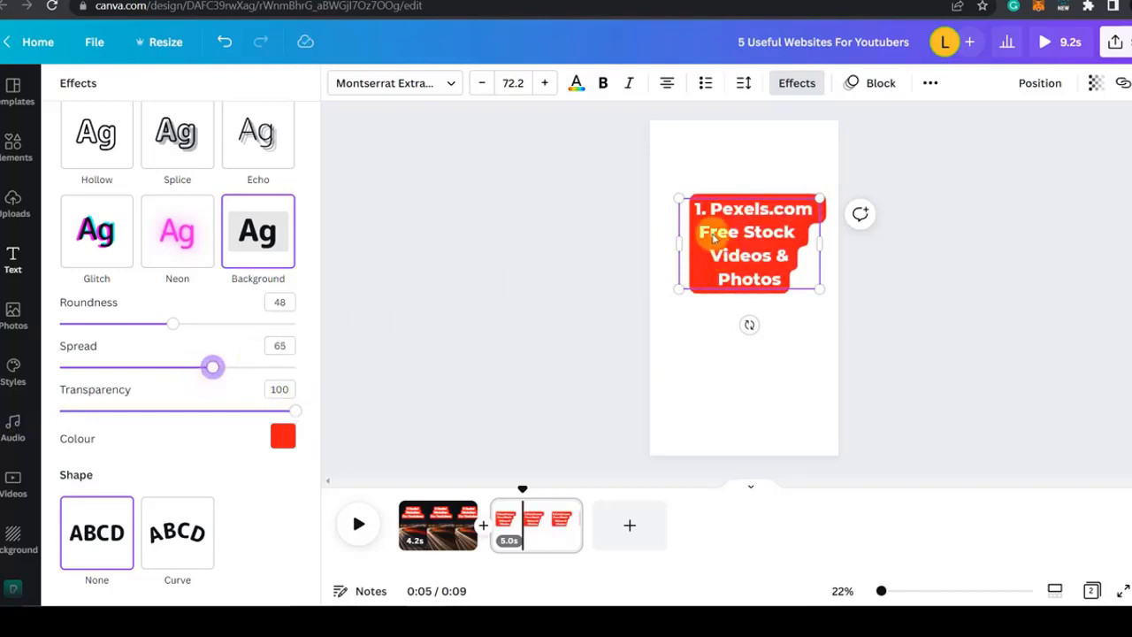
pyautogui.click(669, 84)
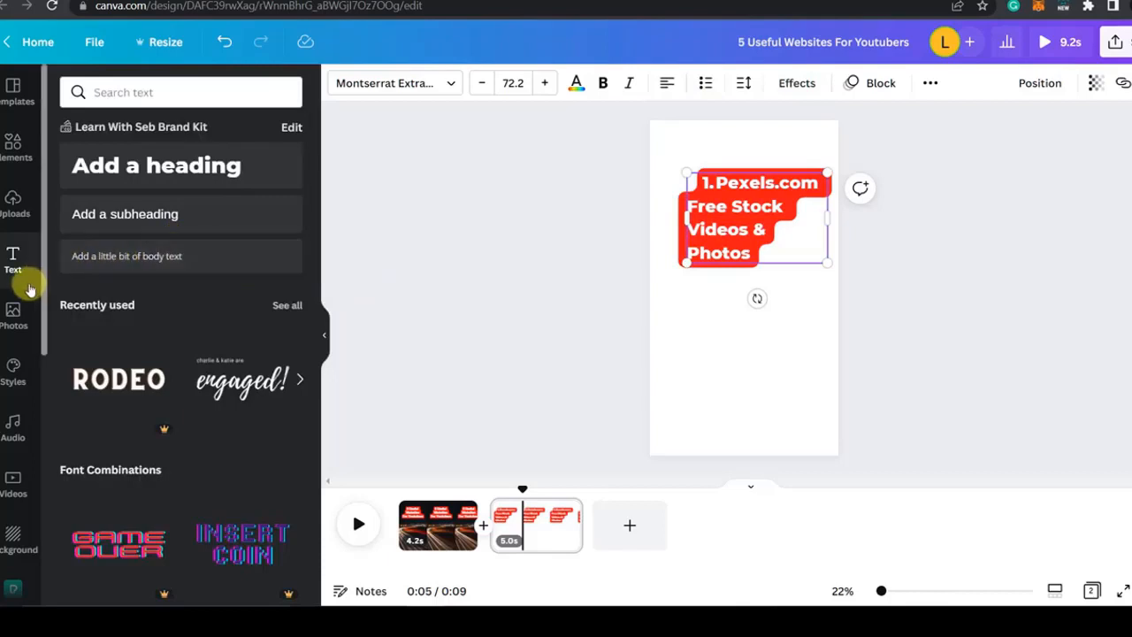
# Step: Browse the stock video categories and examine the details and licence of the speedboat clip under Sea
pyautogui.click(12, 478)
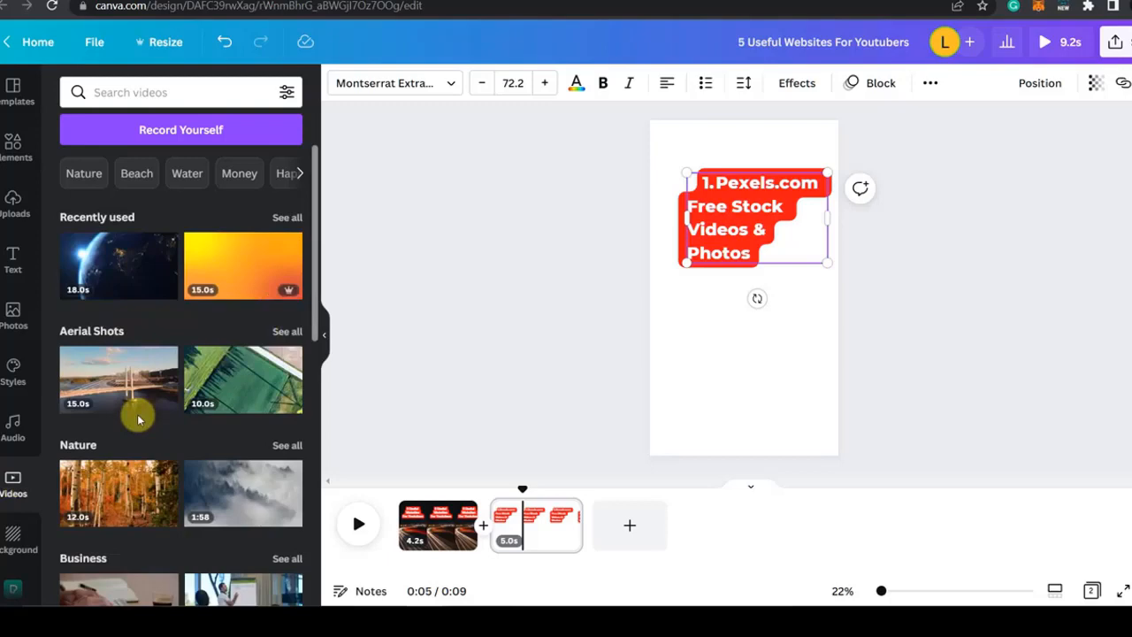
pyautogui.scroll(-5, 184, 425)
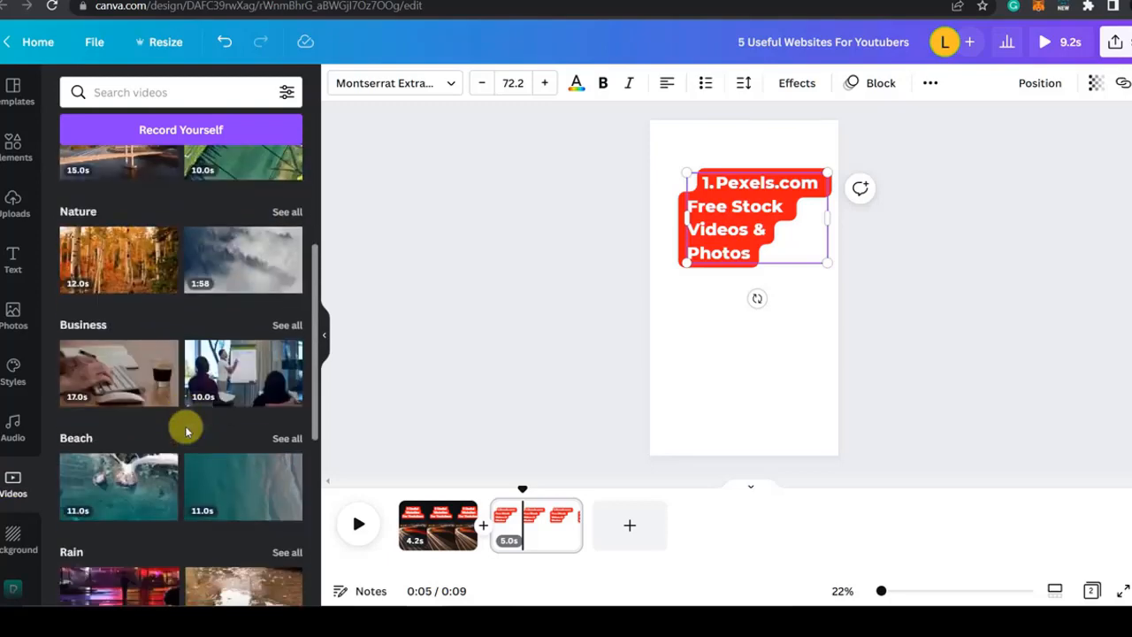
pyautogui.scroll(-12, 186, 430)
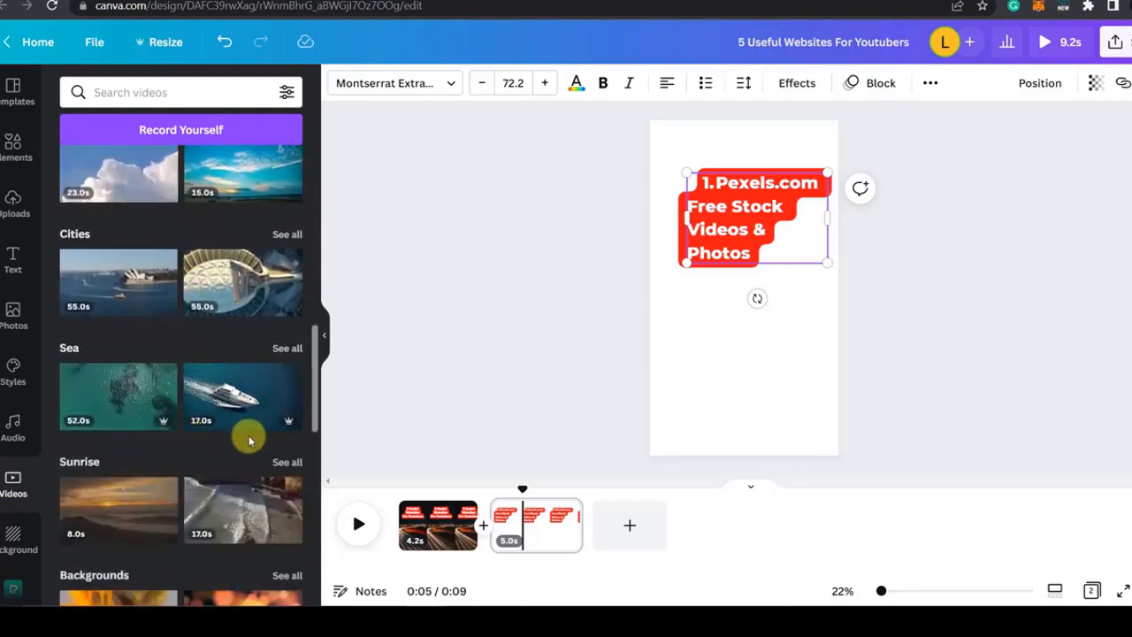
pyautogui.moveTo(281, 423)
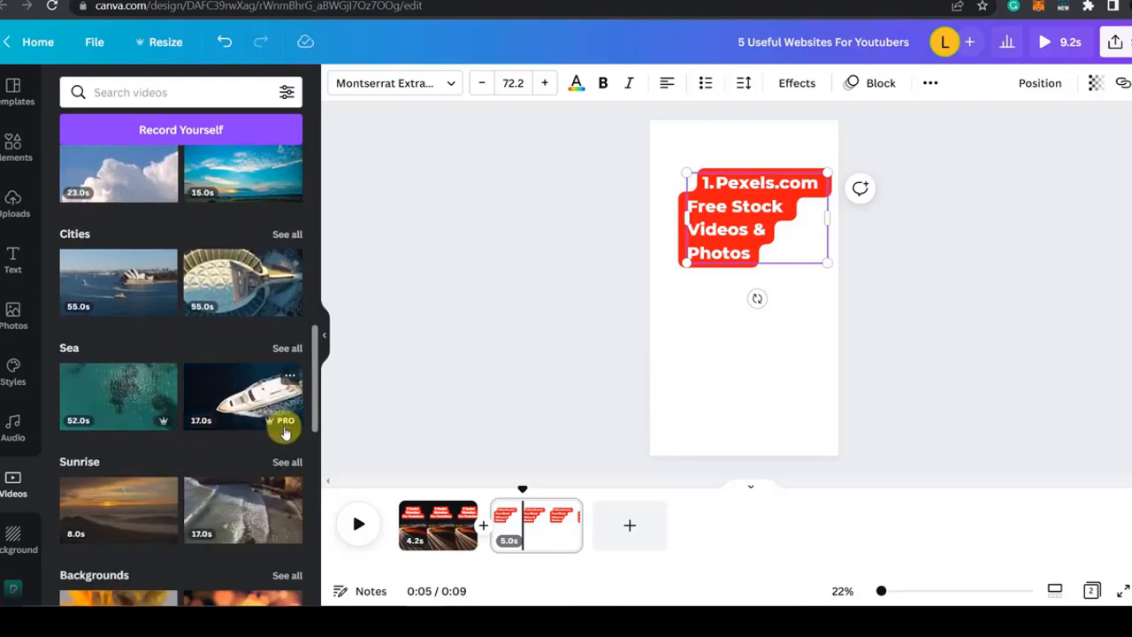
pyautogui.click(290, 377)
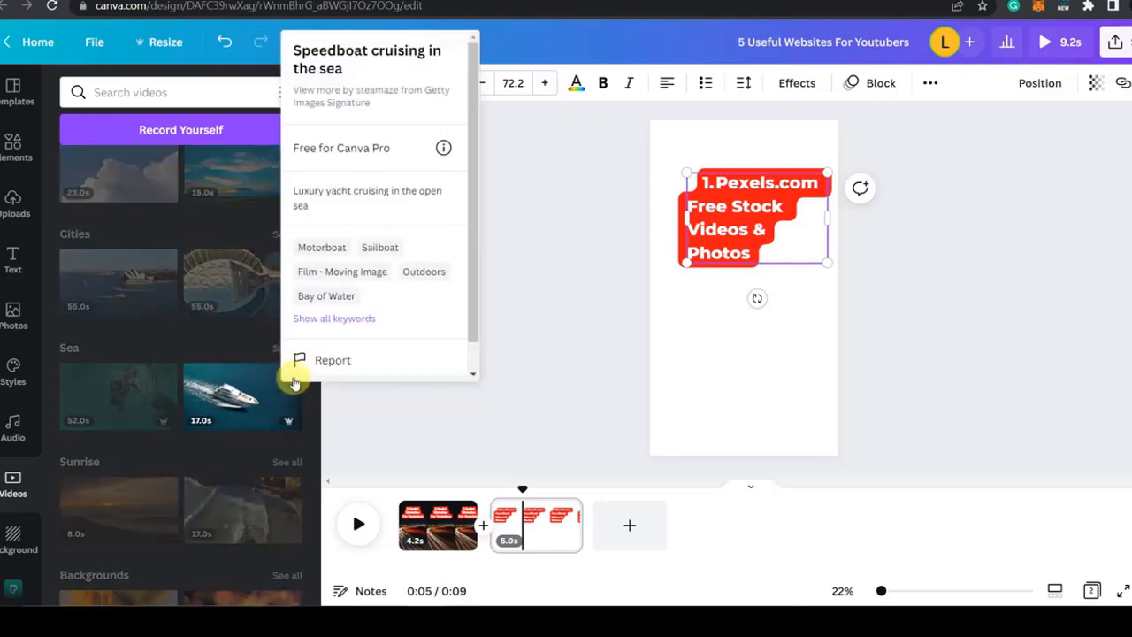
pyautogui.scroll(-1, 392, 248)
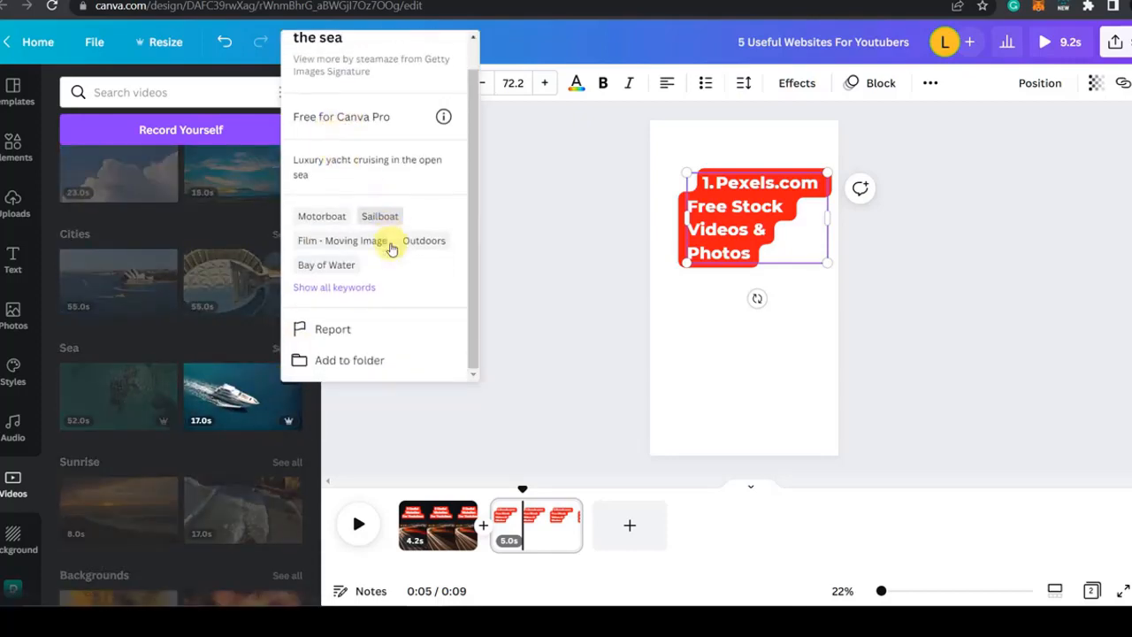
pyautogui.scroll(1, 402, 324)
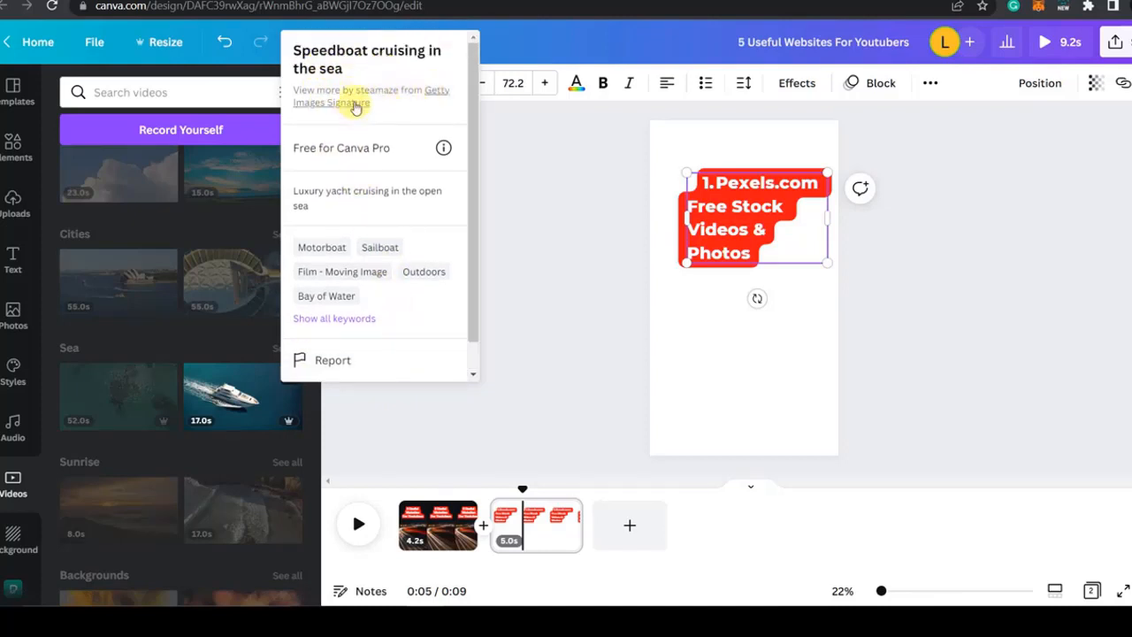
pyautogui.click(407, 453)
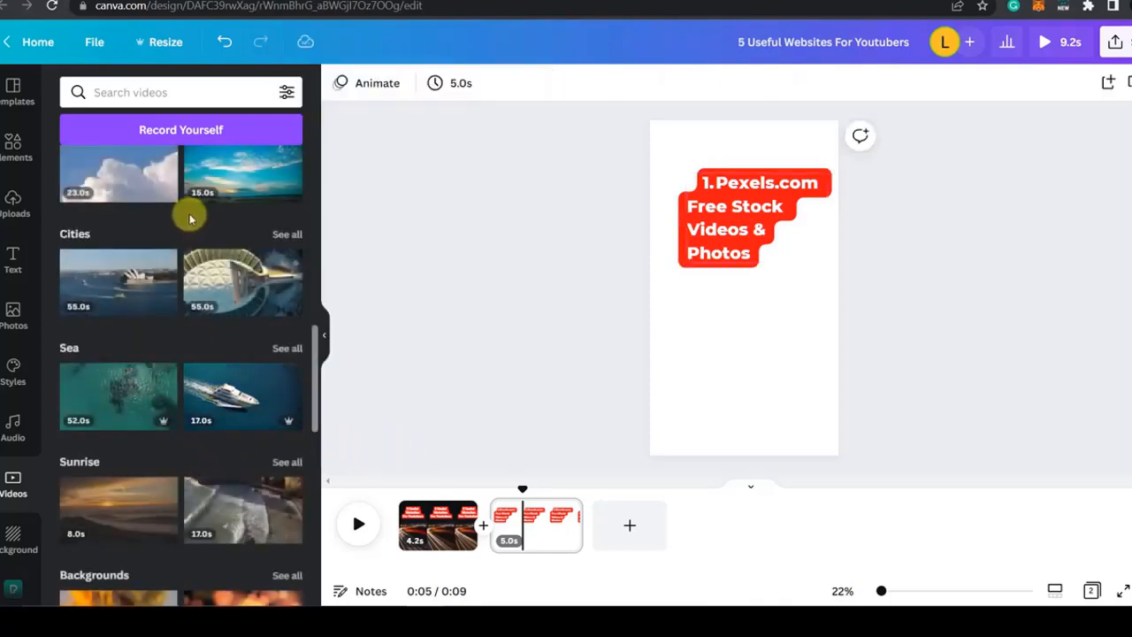
# Step: Place the 15-second blue sky clip from the Sky category as the second page's background and check its crop
pyautogui.scroll(3, 222, 283)
pyautogui.moveTo(269, 387); pyautogui.dragTo(753, 361)
pyautogui.doubleClick(733, 359)
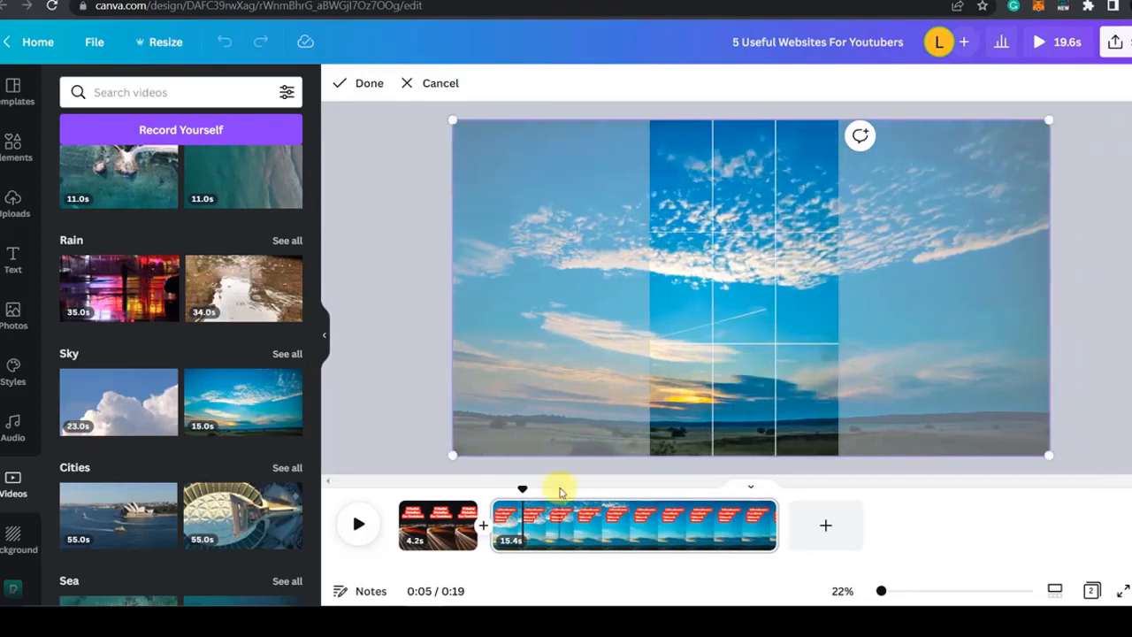
pyautogui.click(397, 461)
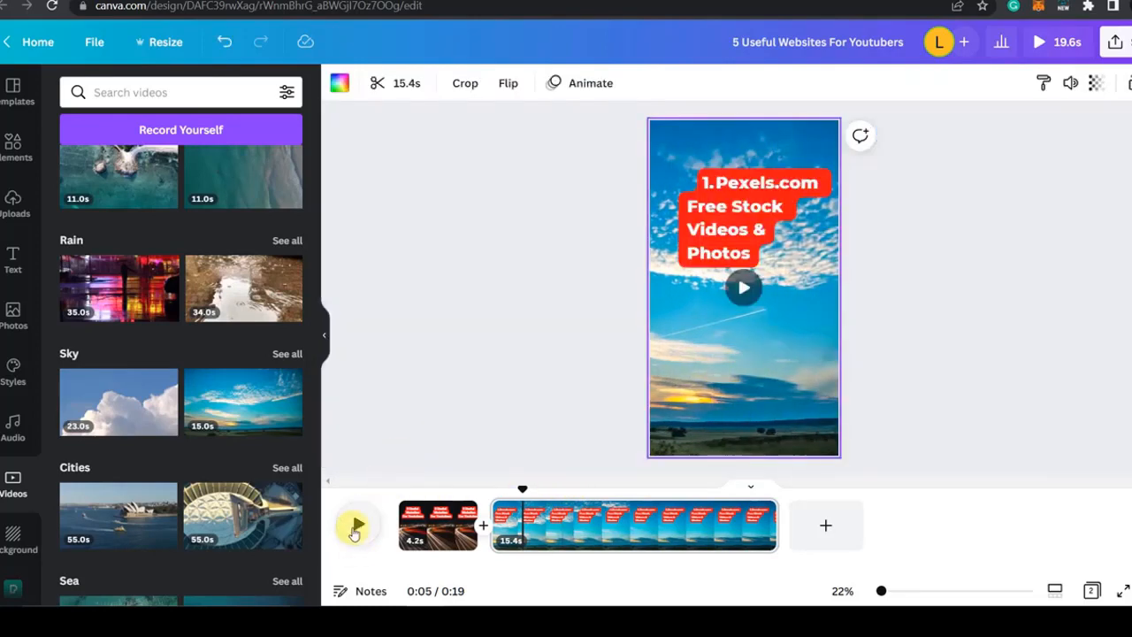
# Step: Preview the change from the first to the second page and trim the second page to 3.6 s
pyautogui.click(353, 532)
pyautogui.moveTo(492, 498); pyautogui.dragTo(475, 506)
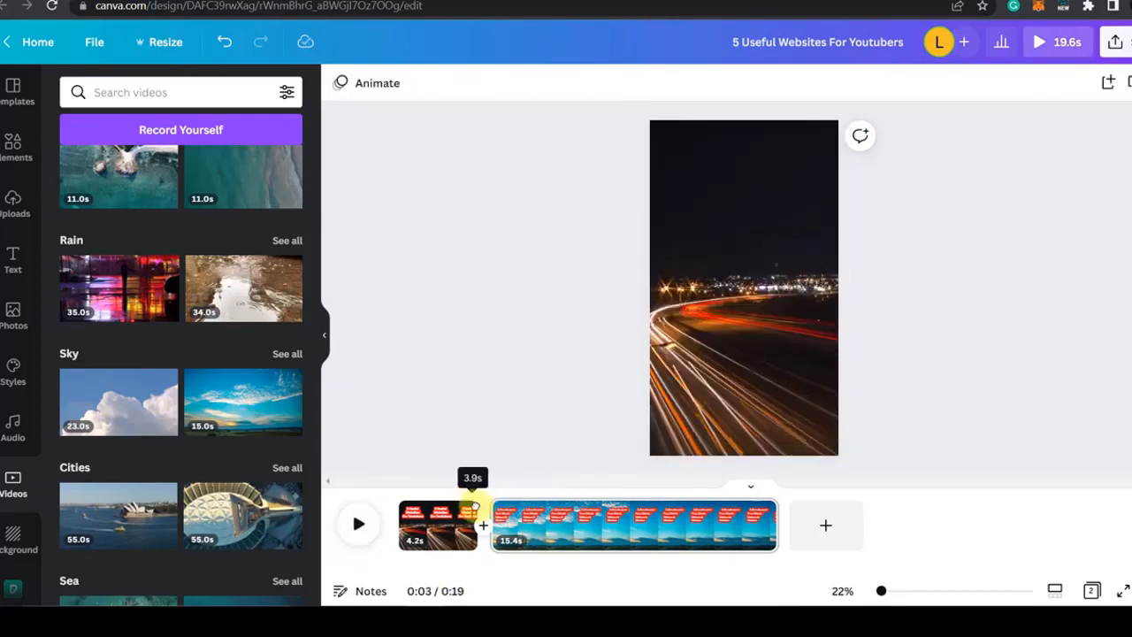
pyautogui.click(357, 526)
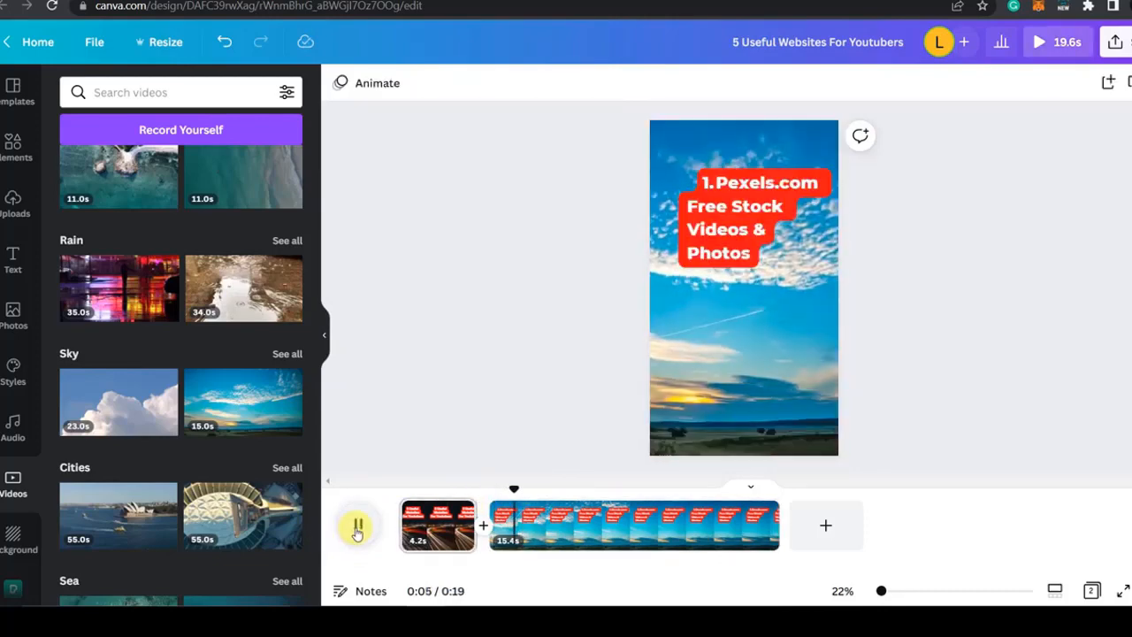
pyautogui.click(775, 224)
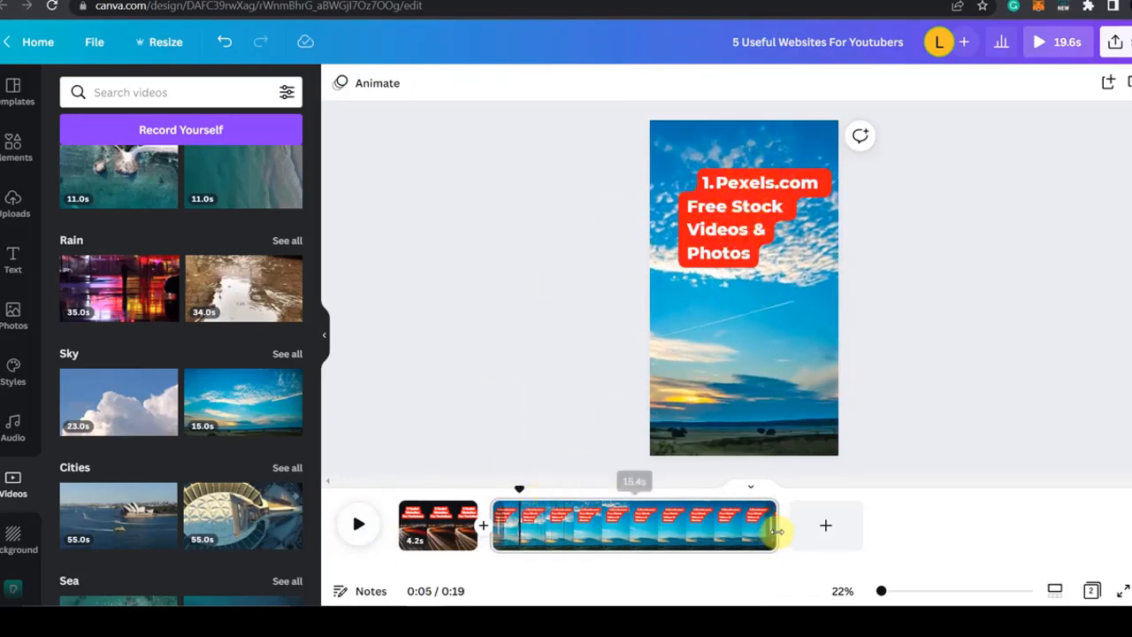
pyautogui.moveTo(776, 530); pyautogui.dragTo(557, 533)
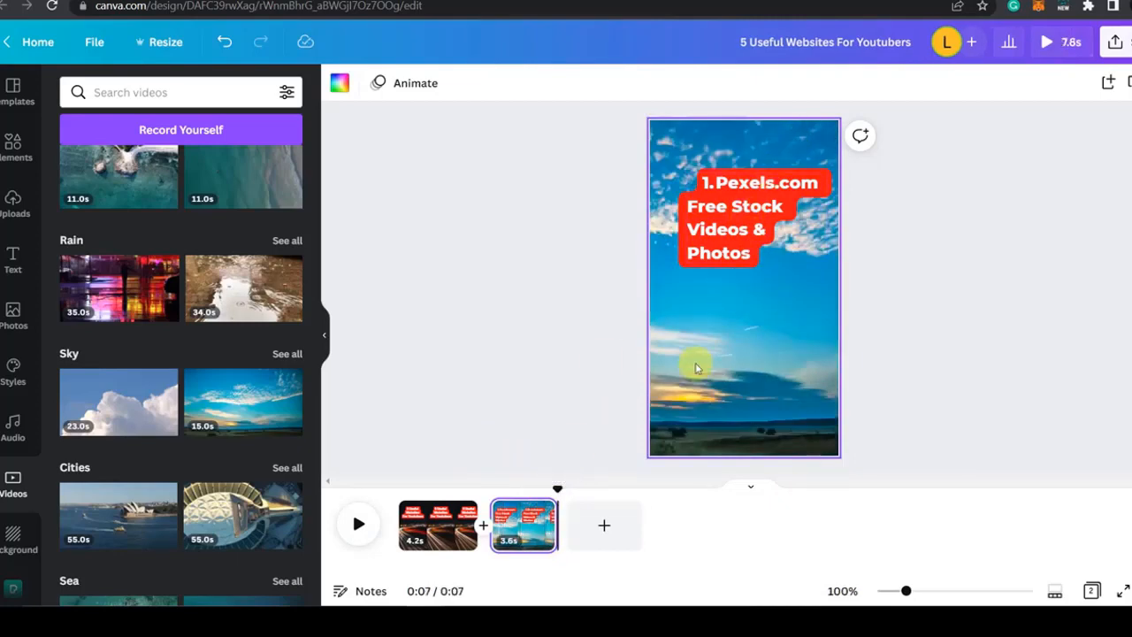
# Step: Duplicate the Pexels.com page four times and select the text on the third page
pyautogui.click(528, 529)
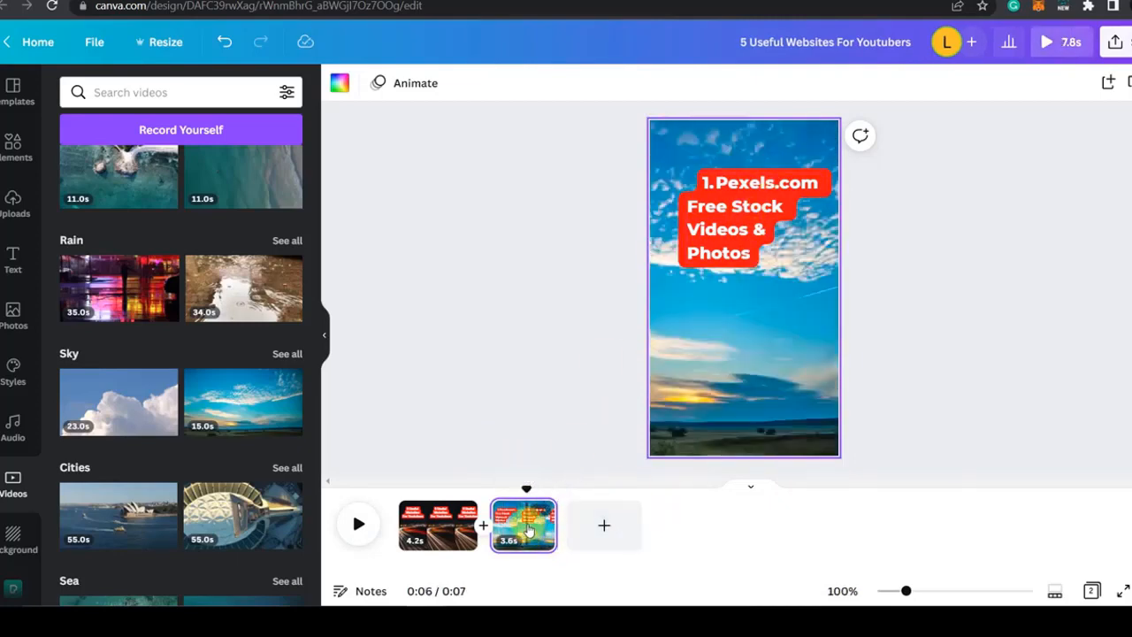
pyautogui.rightClick(528, 529)
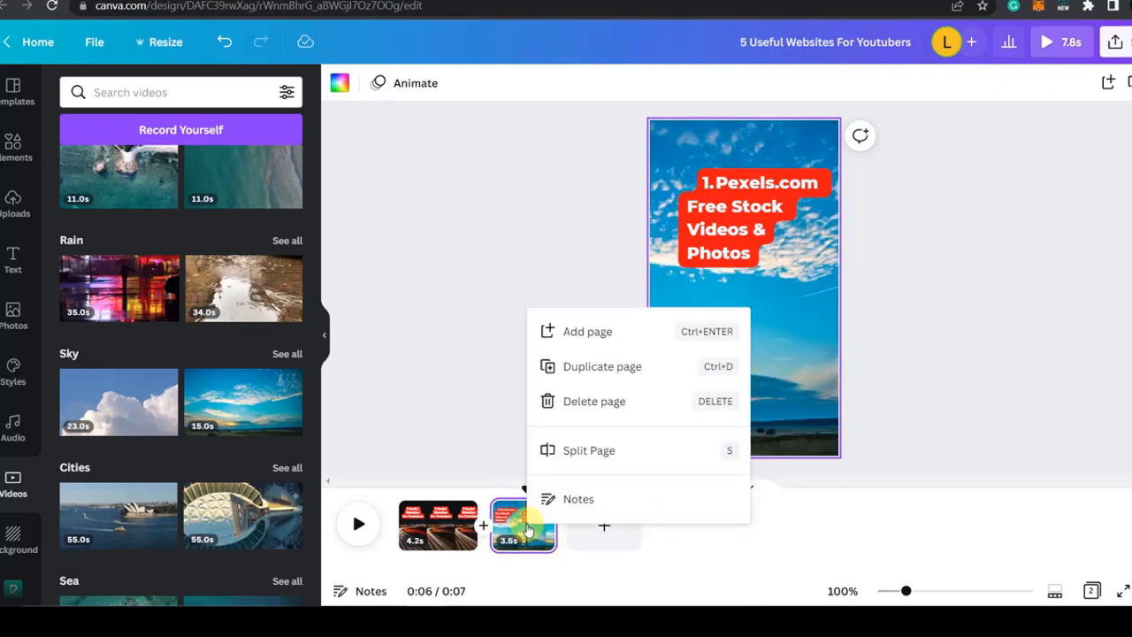
pyautogui.click(608, 370)
pyautogui.rightClick(604, 525)
pyautogui.click(653, 362)
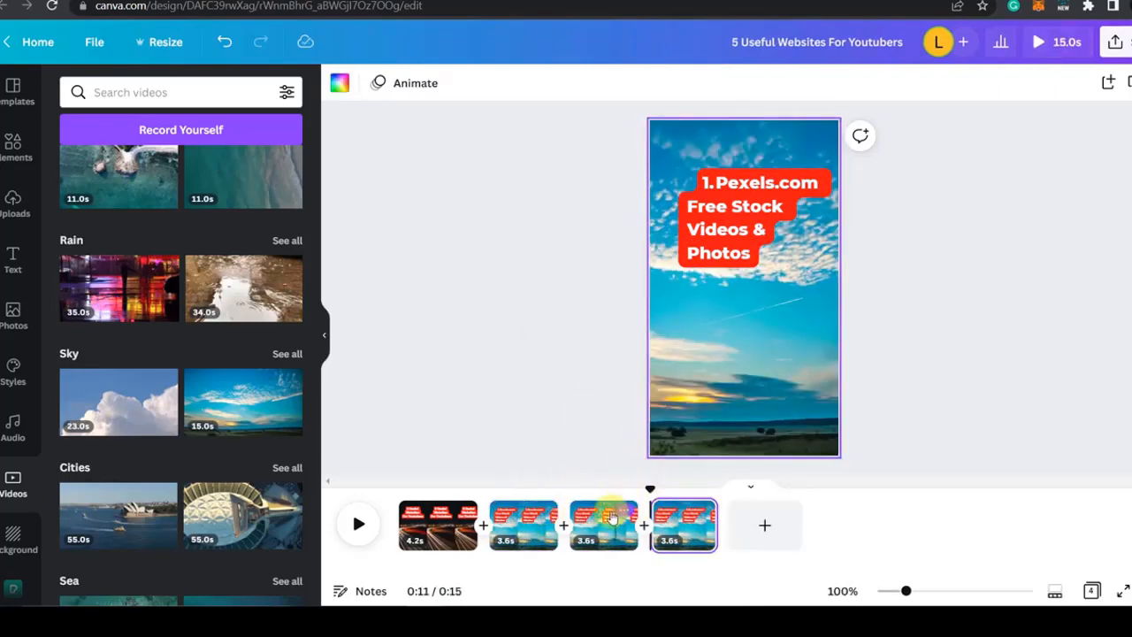
pyautogui.rightClick(612, 524)
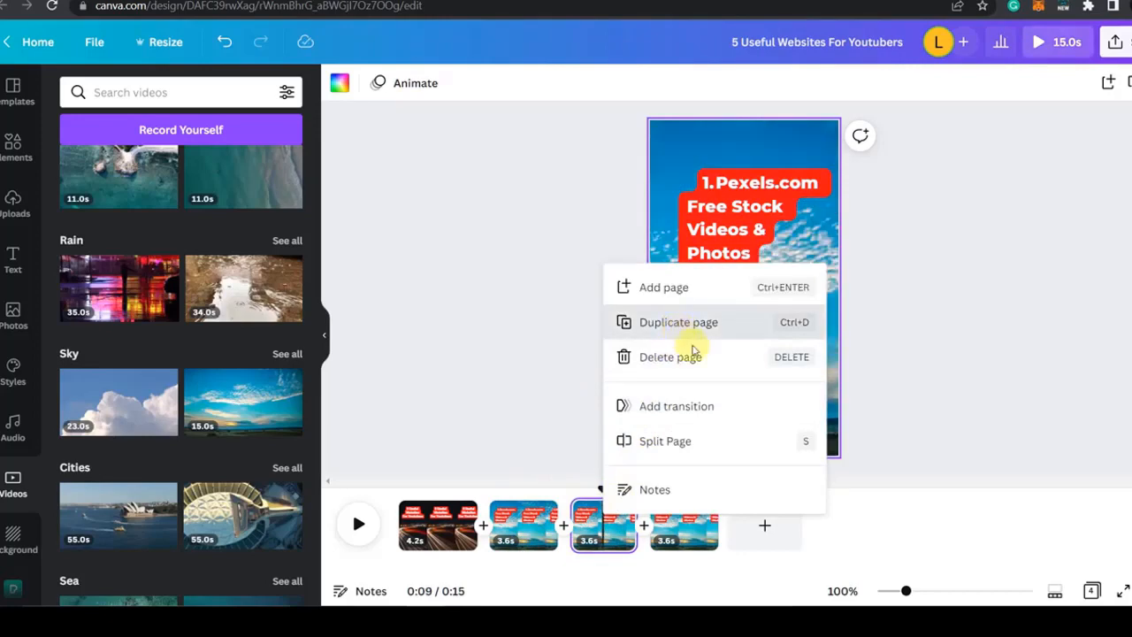
pyautogui.click(677, 328)
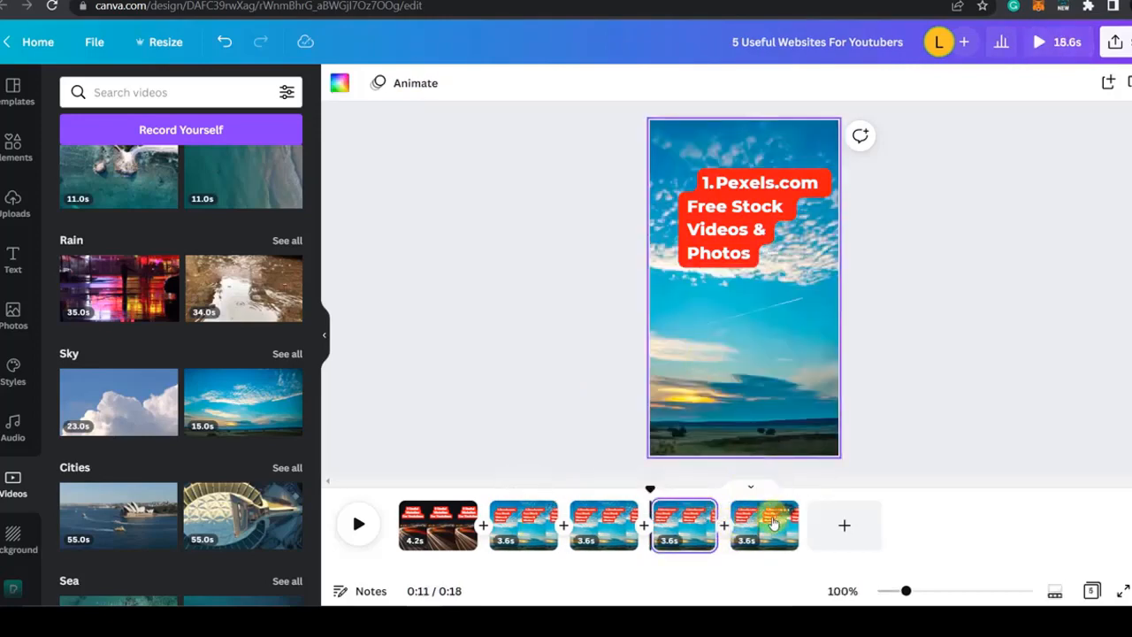
pyautogui.rightClick(776, 523)
pyautogui.click(821, 359)
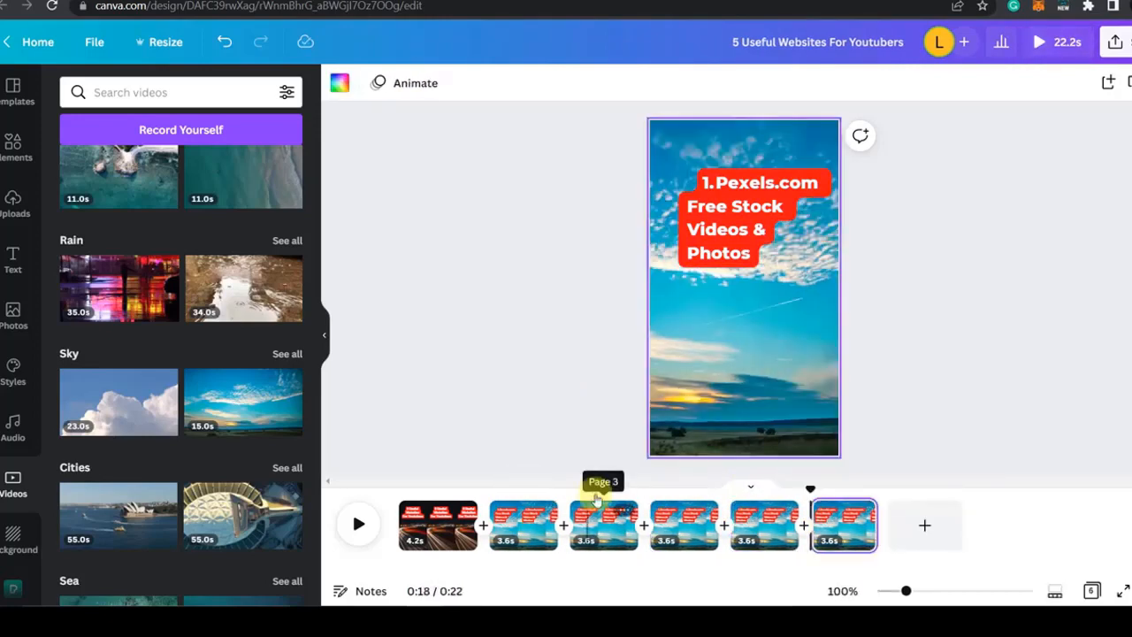
pyautogui.click(595, 525)
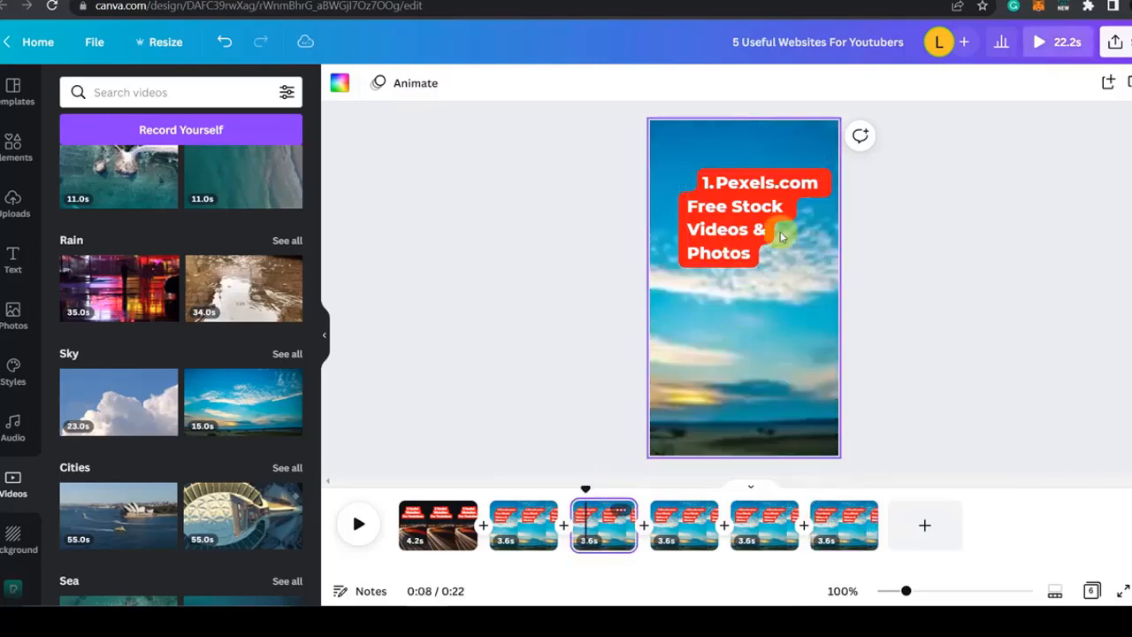
pyautogui.click(734, 206)
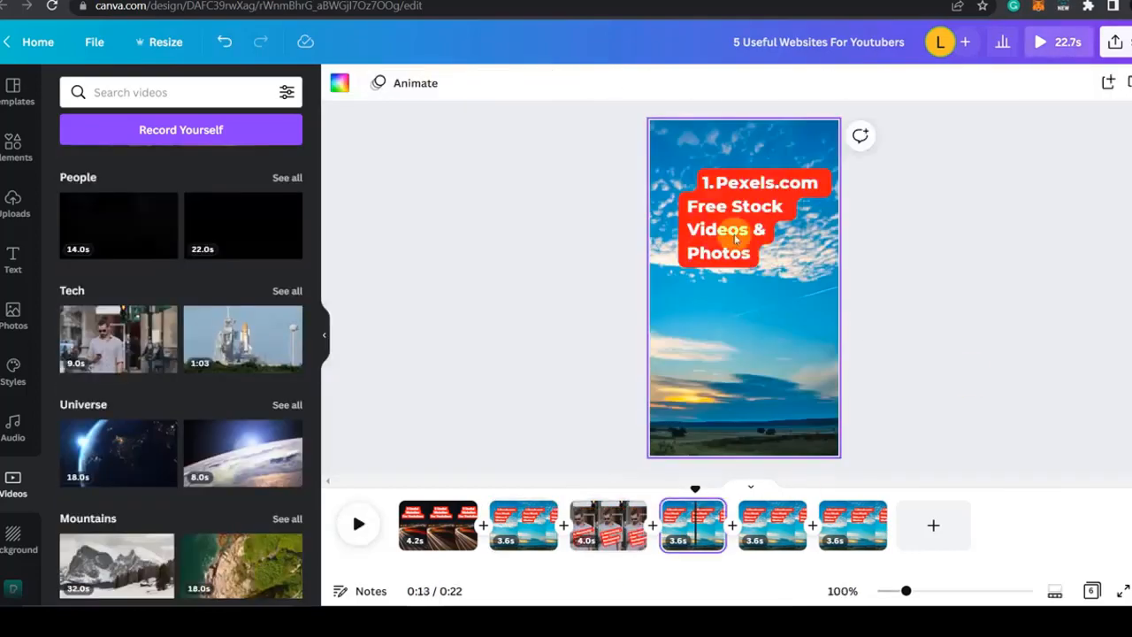
# Step: Change the fourth page's text to "3. Canva Free Graphic Design Tool" at size 58.1 and place it low on the page
pyautogui.click(725, 187)
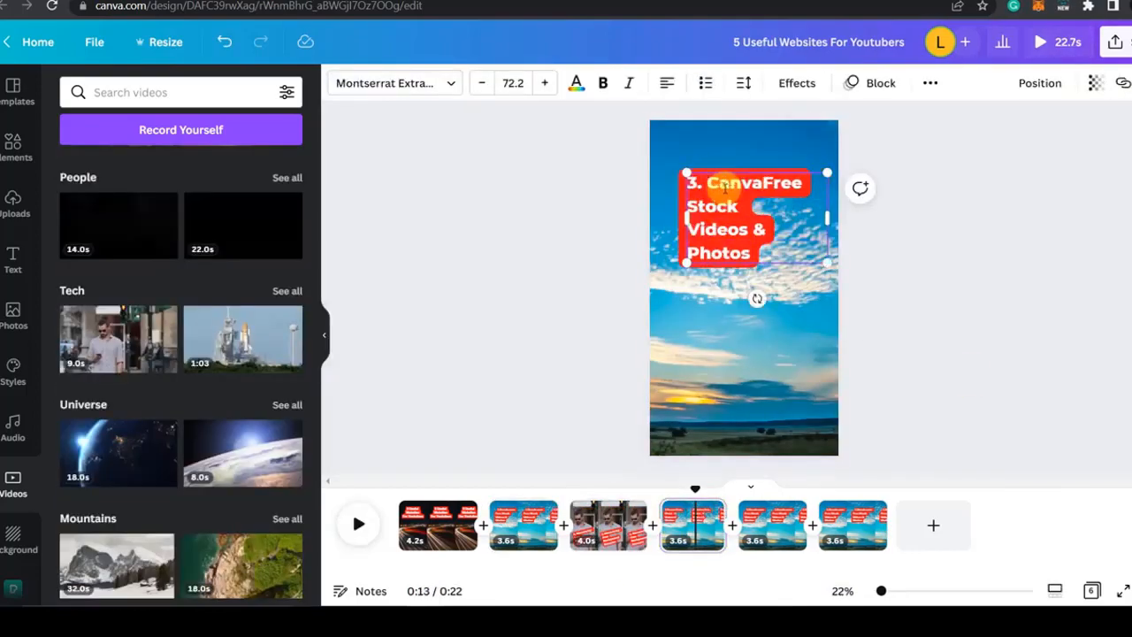
pyautogui.write('Free Graphic Design Tool')
pyautogui.moveTo(828, 242); pyautogui.dragTo(800, 228)
pyautogui.moveTo(743, 200); pyautogui.dragTo(751, 367)
# Step: Search the videos for "canva" and "design" and set the 11-second clip of a bearded man at a laptop as the fourth page's background
pyautogui.click(159, 92)
pyautogui.write('canva')
pyautogui.press('Return')
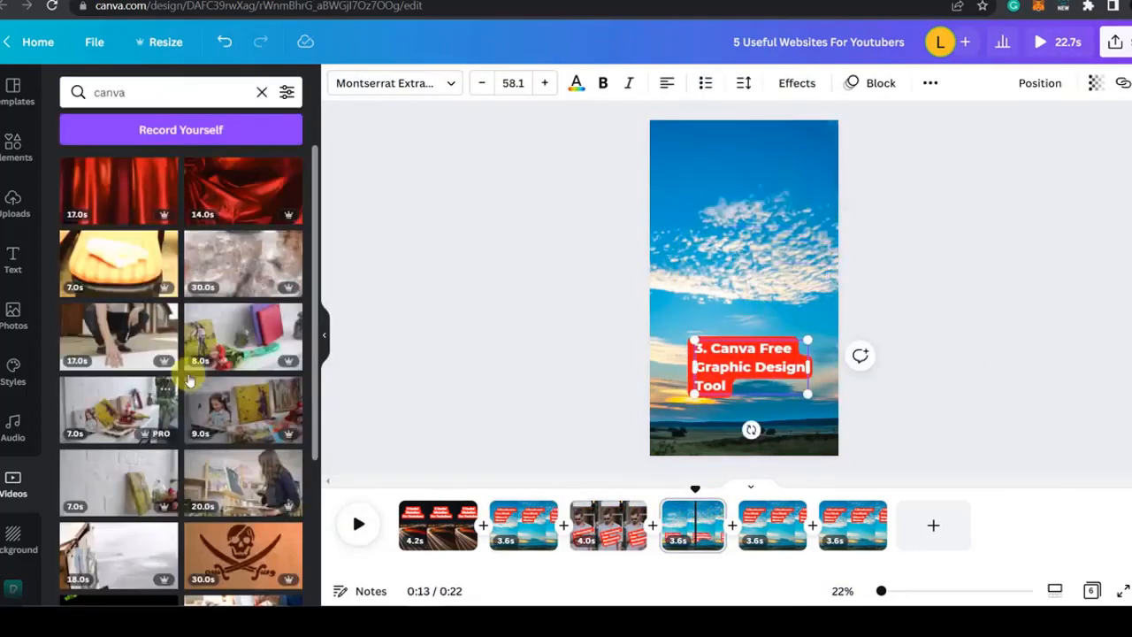
pyautogui.tripleClick(115, 92)
pyautogui.write('design')
pyautogui.moveTo(243, 380); pyautogui.dragTo(672, 266)
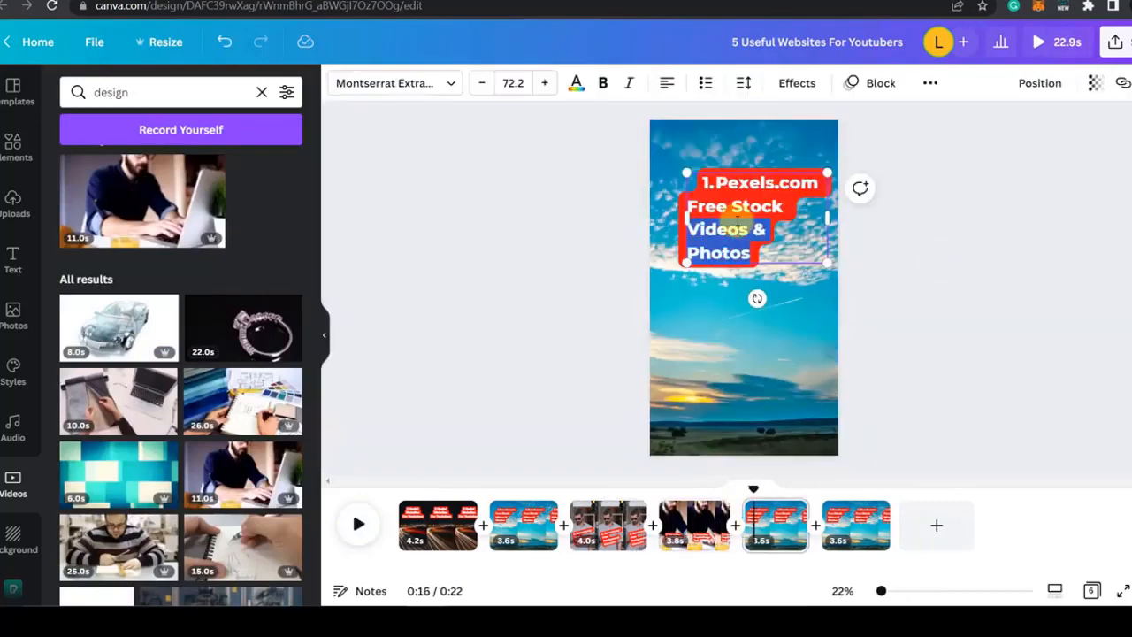
# Step: Replace the fifth page's text with "4. Tubebuddy - Grow Your Youtube Channel" and select the text on the sixth page
pyautogui.write('4. Tubebuddy Grow Your Youtube Chann')
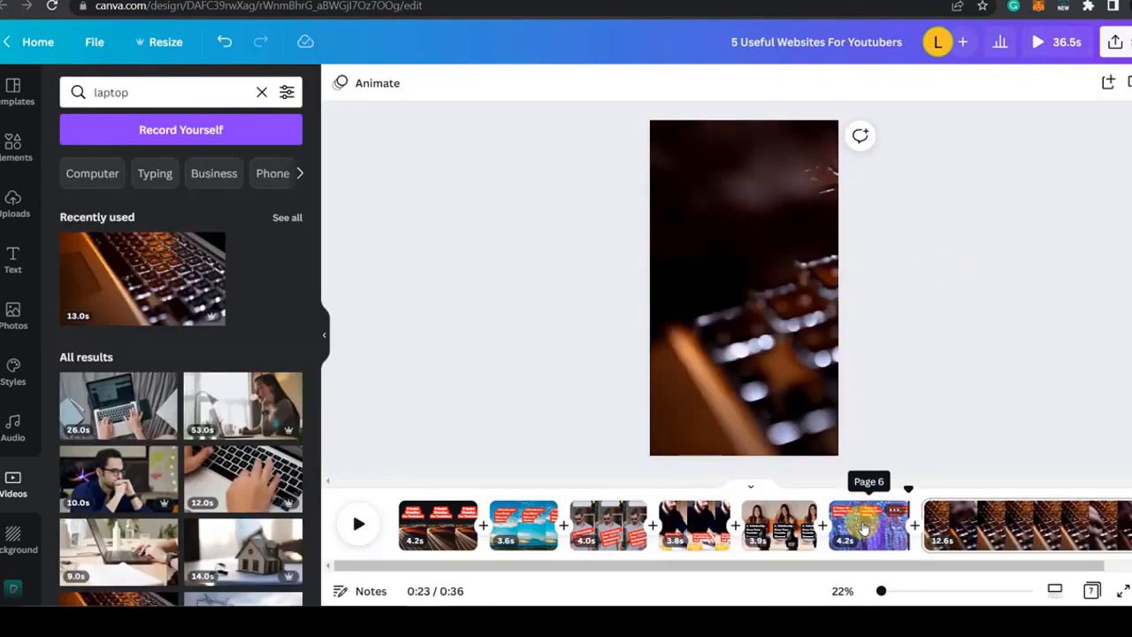
pyautogui.click(864, 528)
pyautogui.click(710, 223)
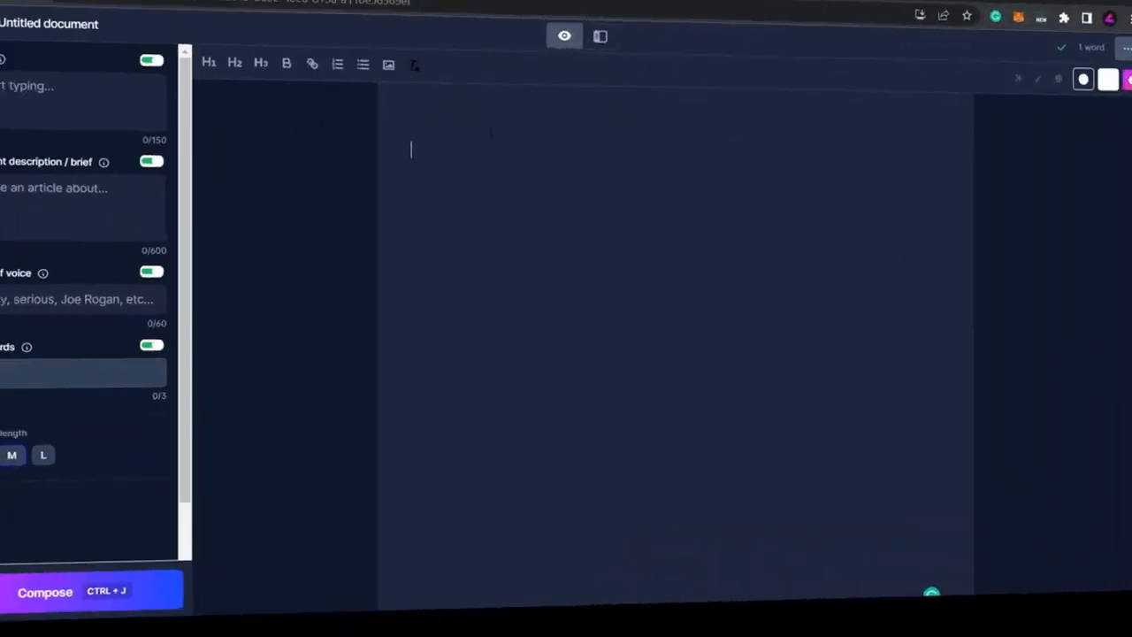
# Step: In a new Jasper document, write a prompt to generate a video intro hook about useful websites for YouTubers and compose it
pyautogui.write('G')
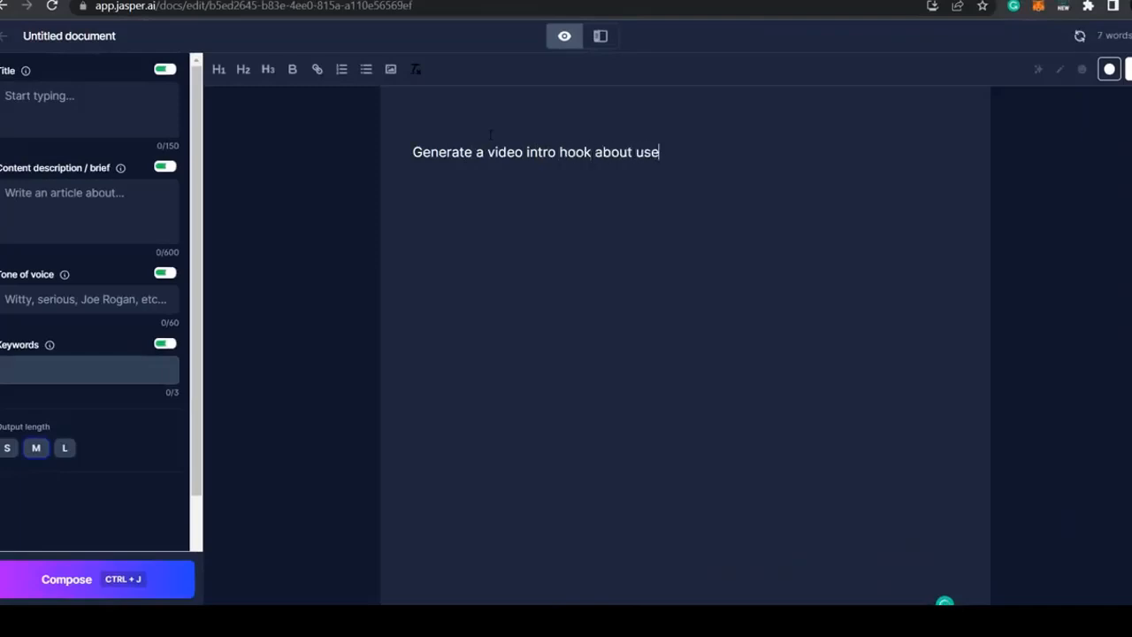
pyautogui.write('bersThere are a lot of')
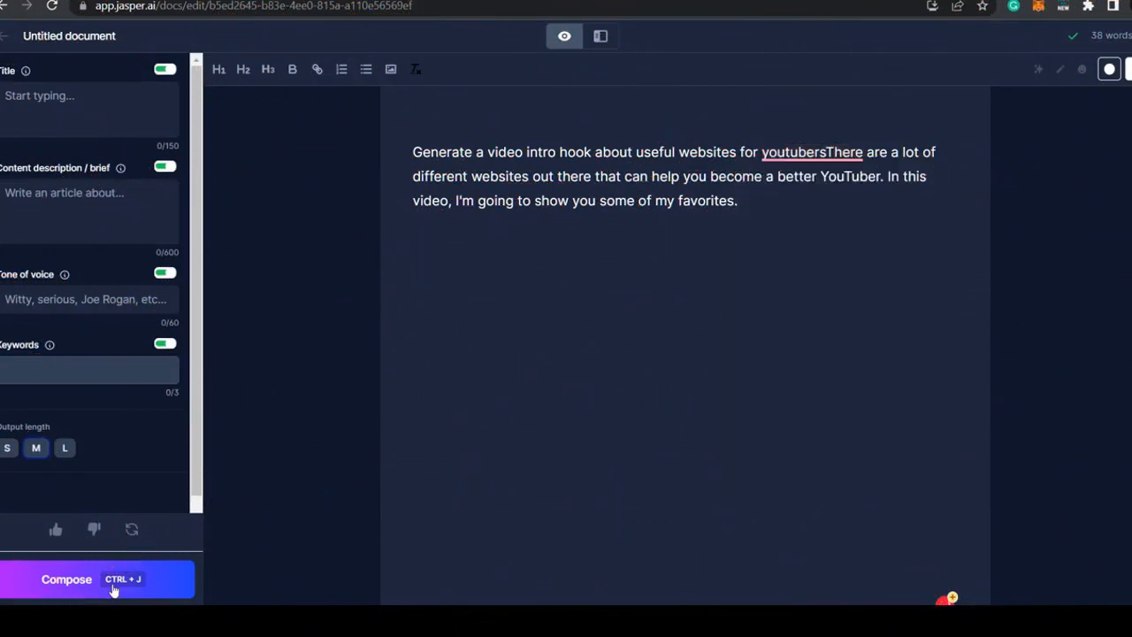
pyautogui.click(114, 586)
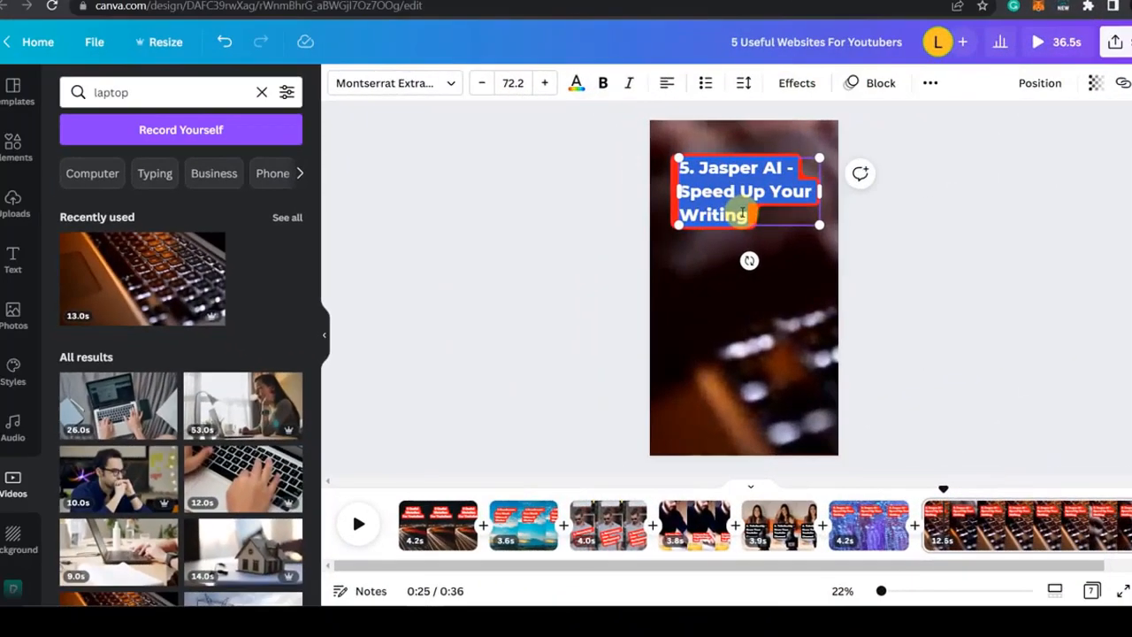
# Step: In Canva, replace the seventh page's text with "Learnwithseb.com", fit it on one line and move it to the lower half
pyautogui.write('Learnwithseb.')
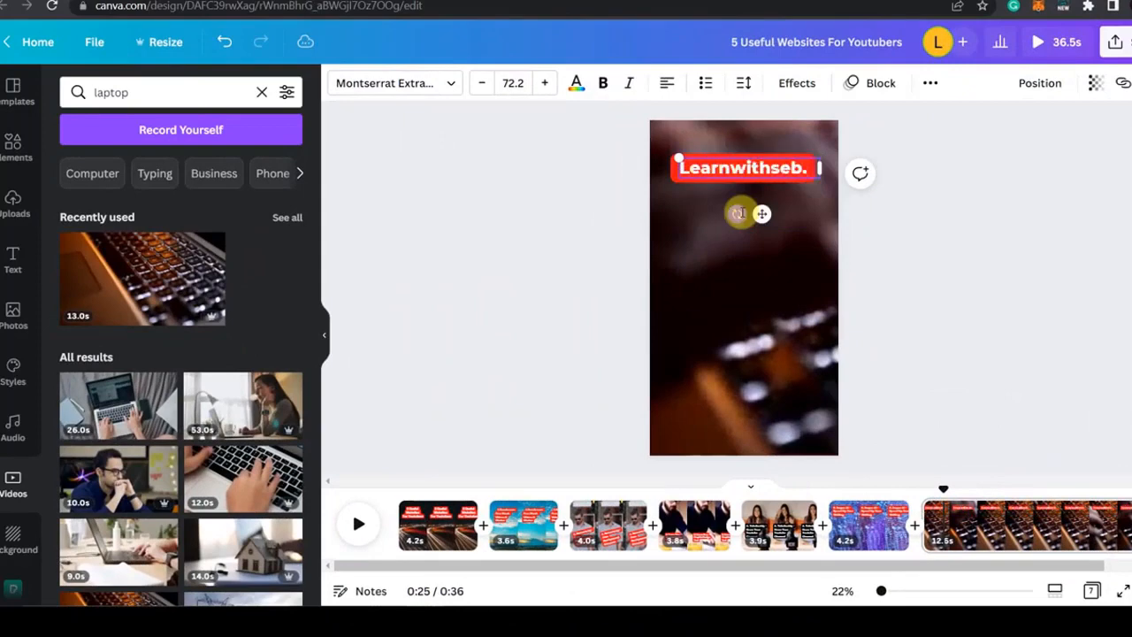
pyautogui.write('com')
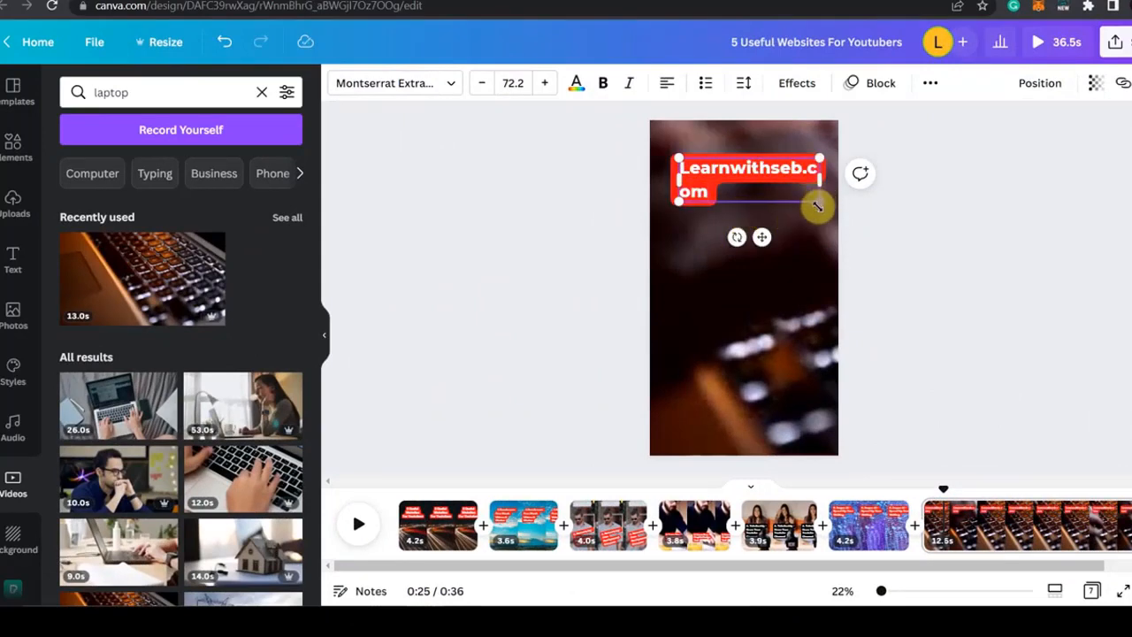
pyautogui.moveTo(817, 205); pyautogui.dragTo(783, 180)
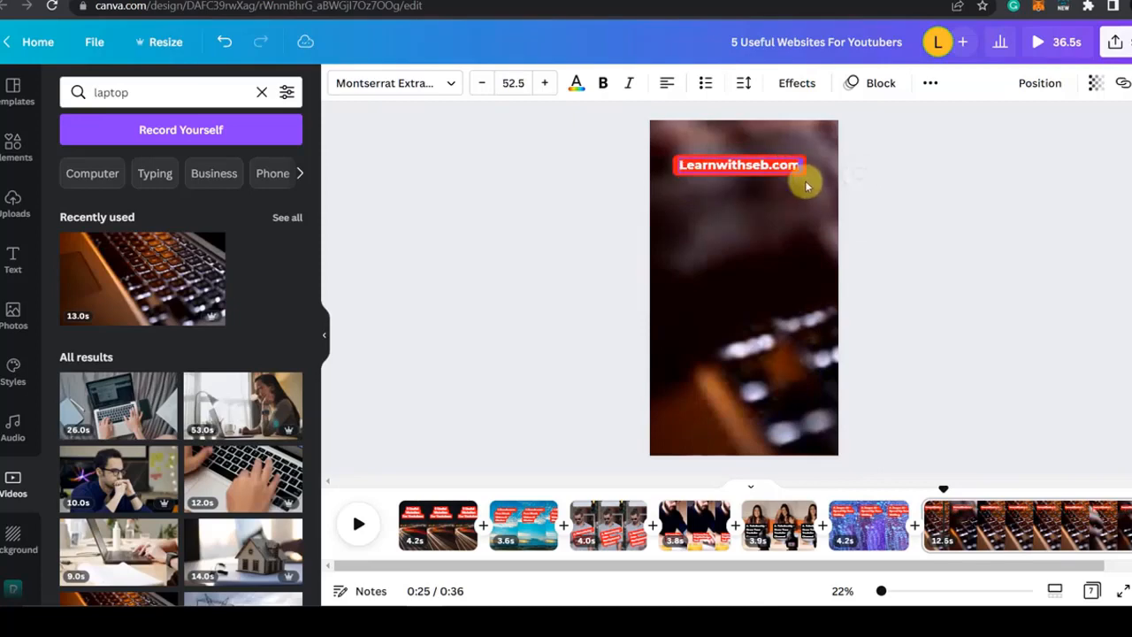
pyautogui.moveTo(773, 169); pyautogui.dragTo(776, 345)
pyautogui.click(449, 343)
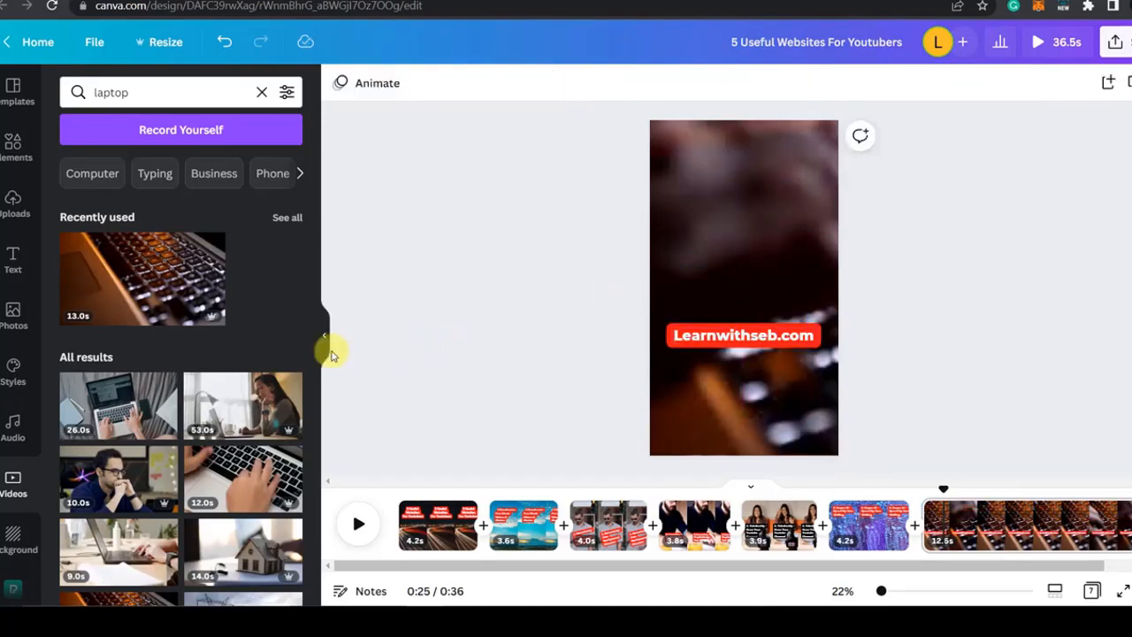
# Step: Search the elements for "subscribe" graphics and place the plain red SUBSCRIBE sticker above the Learnwithseb.com text
pyautogui.click(13, 156)
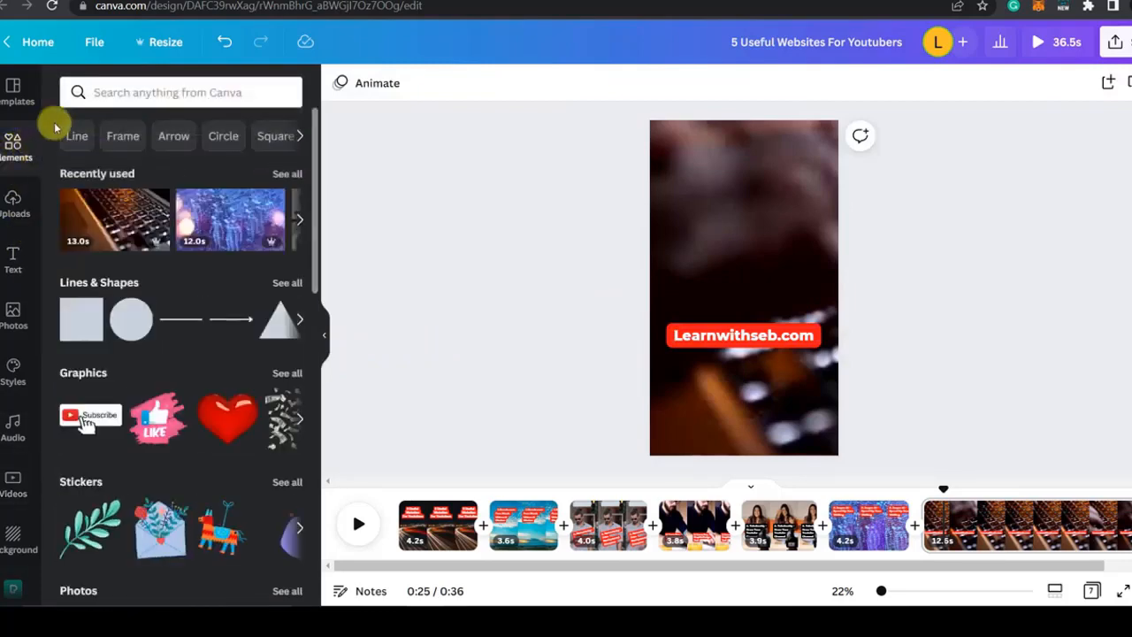
pyautogui.click(114, 94)
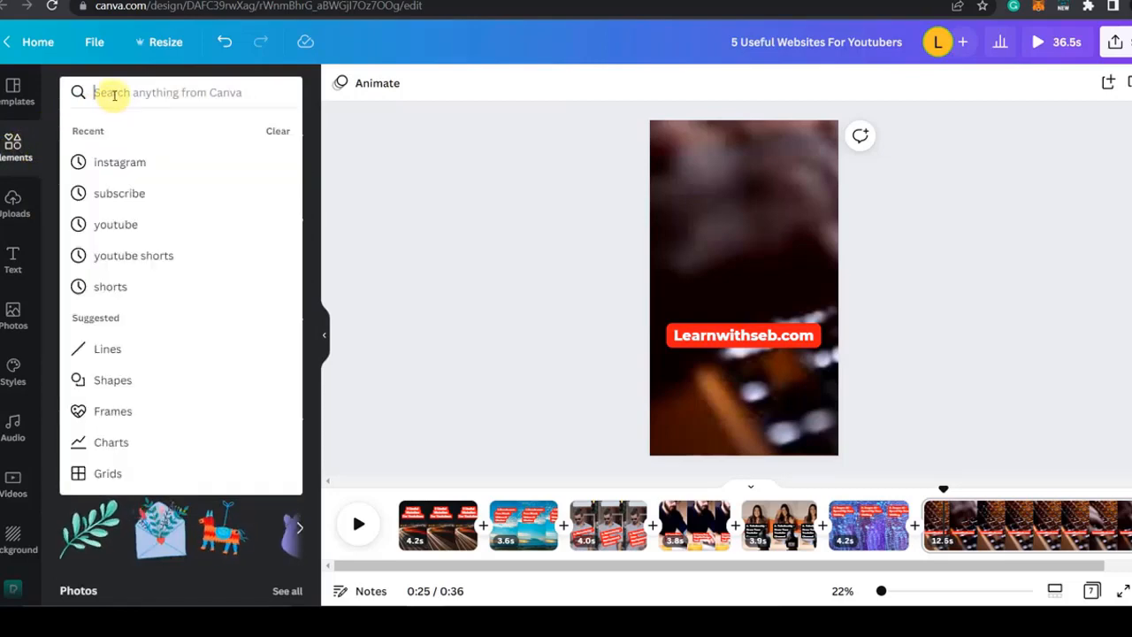
pyautogui.write('subscribe')
pyautogui.press('Return')
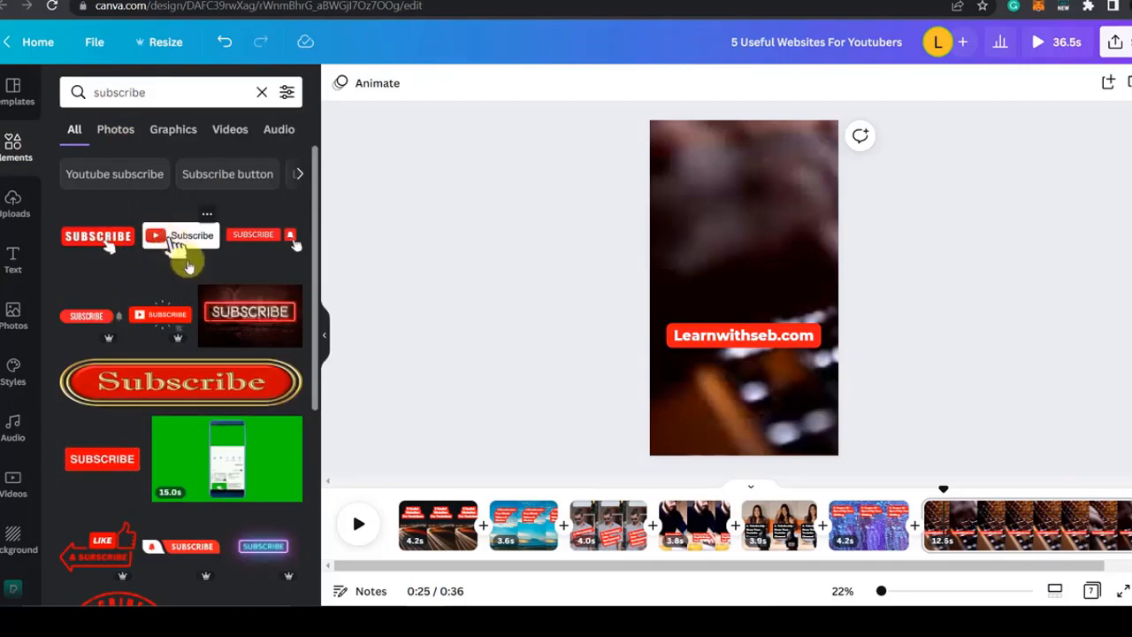
pyautogui.scroll(-4, 247, 332)
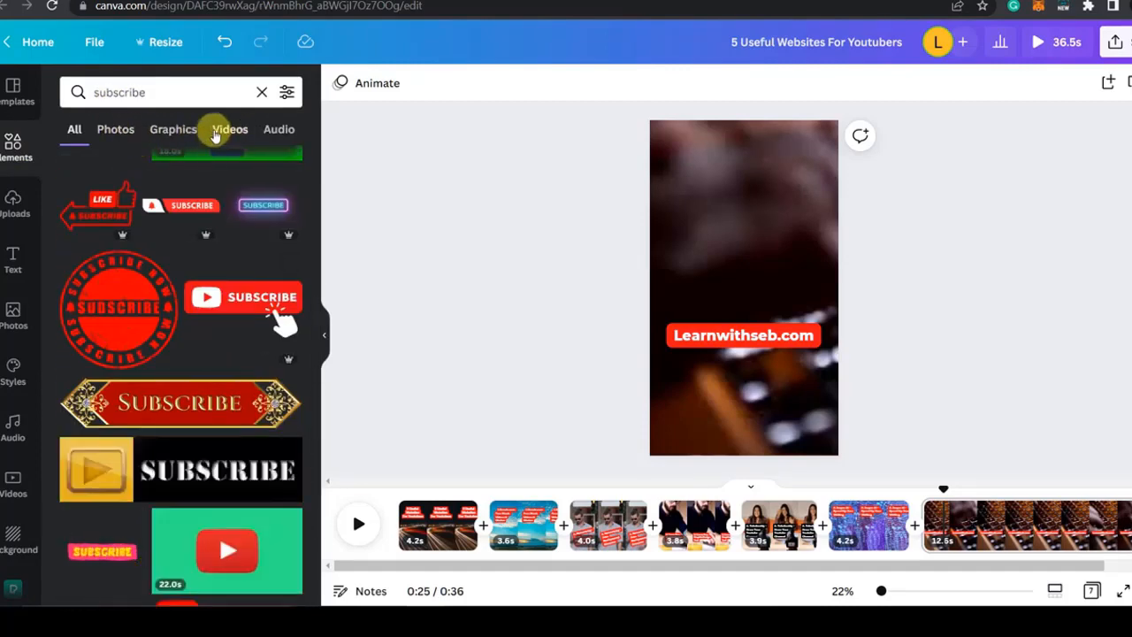
pyautogui.click(173, 129)
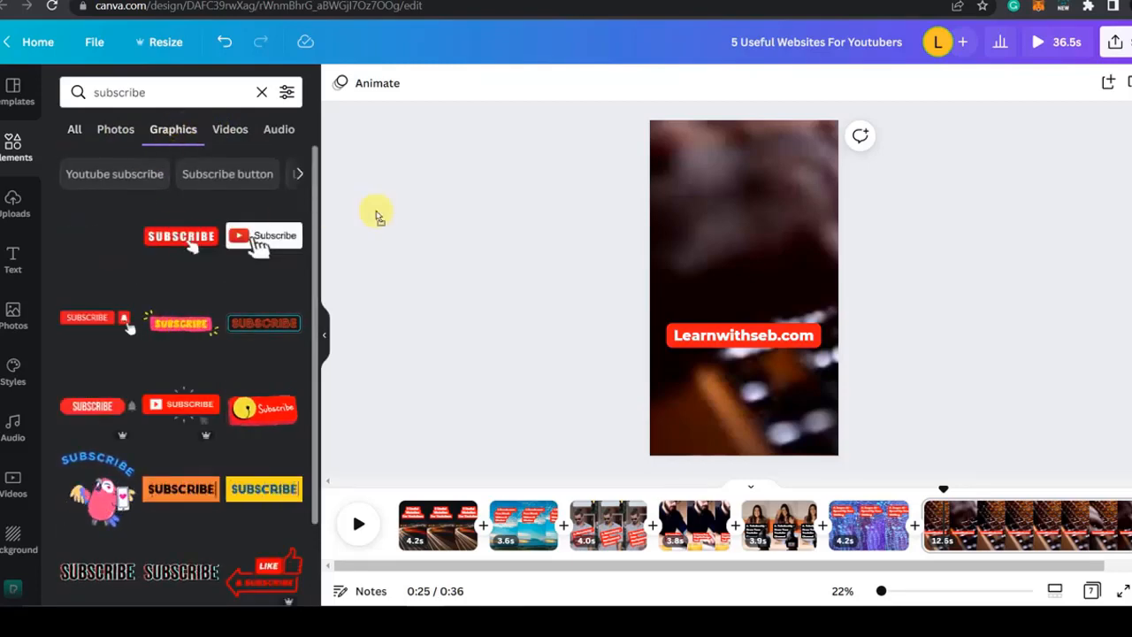
pyautogui.moveTo(376, 216); pyautogui.dragTo(743, 226)
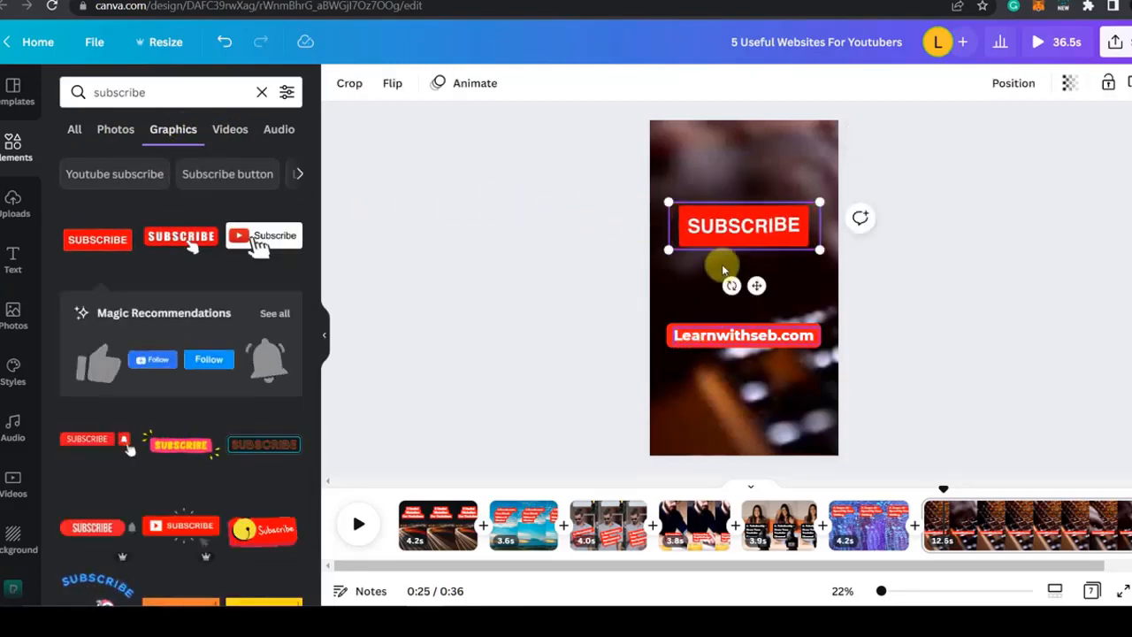
pyautogui.scroll(-2, 221, 398)
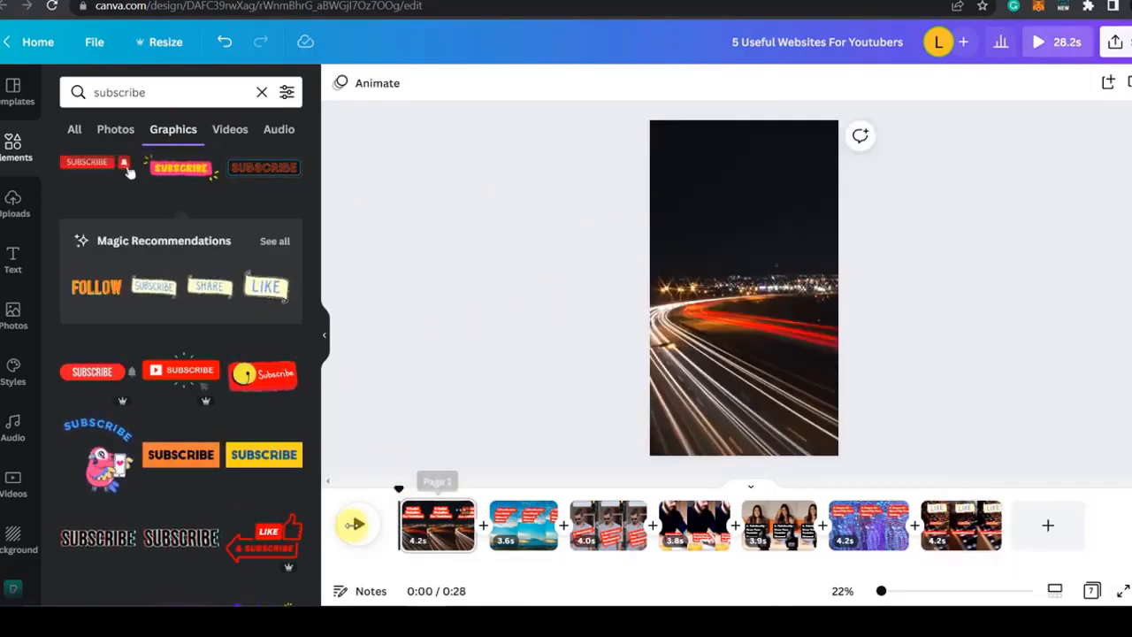
# Step: Preview the video from its first page and stop playback on the Canva page
pyautogui.click(356, 526)
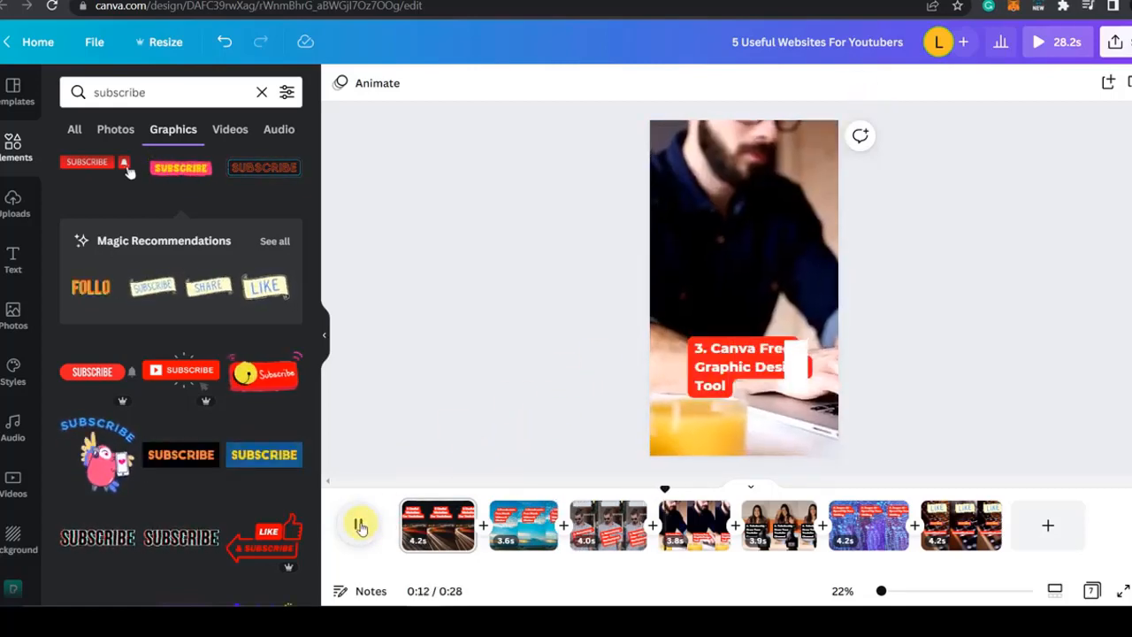
pyautogui.click(360, 527)
# Step: Open the MP4 Video download settings and review which pages are included
pyautogui.click(1116, 41)
pyautogui.click(993, 429)
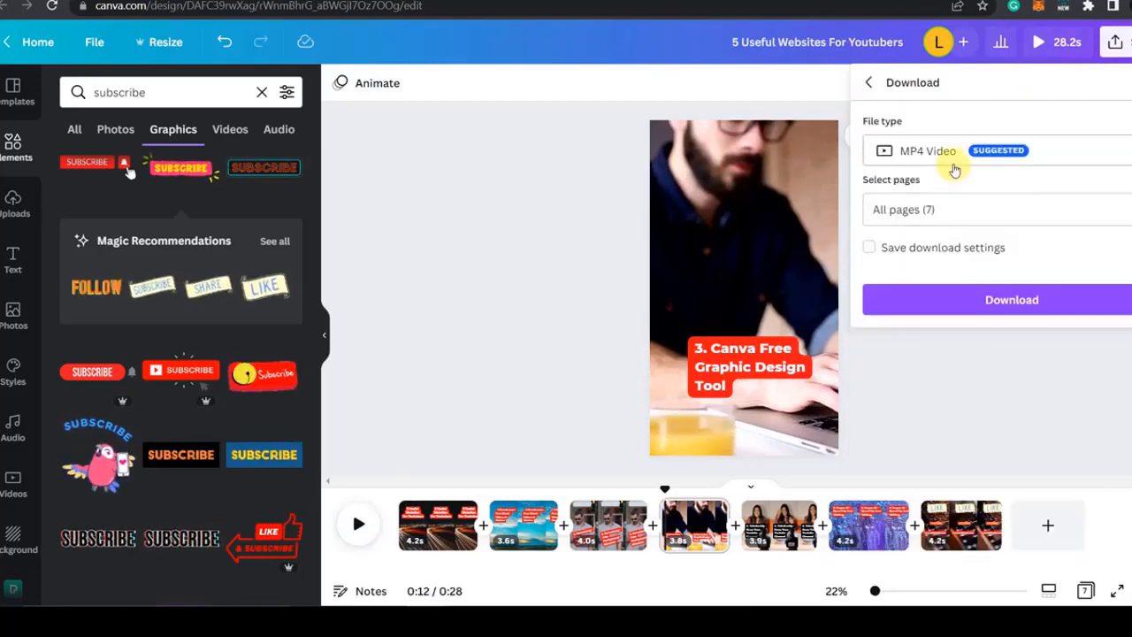
pyautogui.click(988, 211)
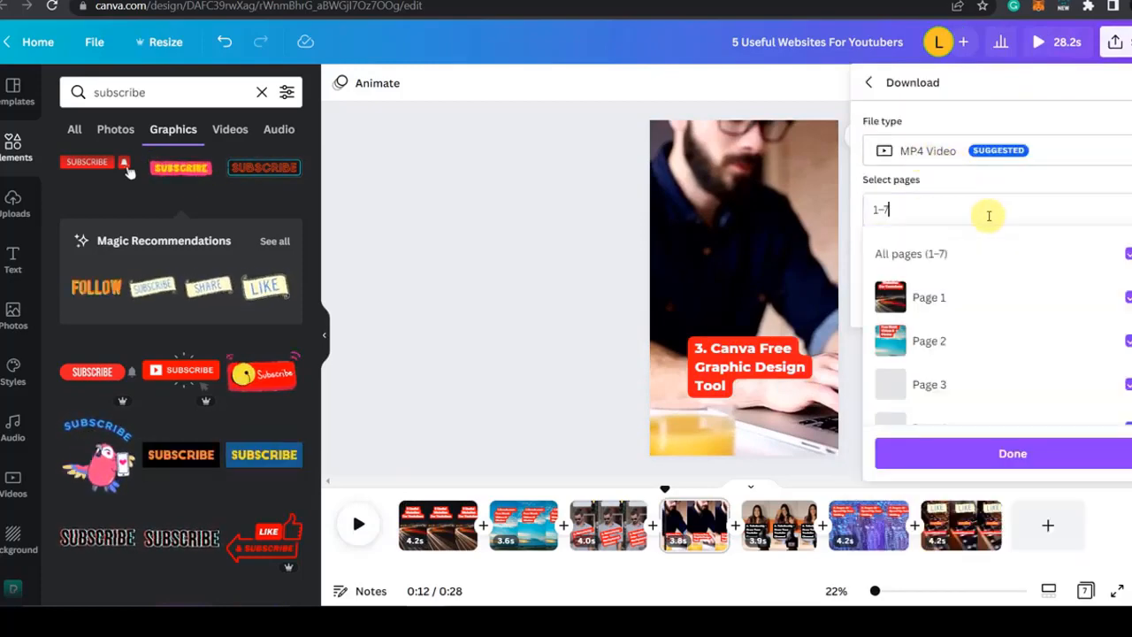
pyautogui.scroll(-3, 1000, 336)
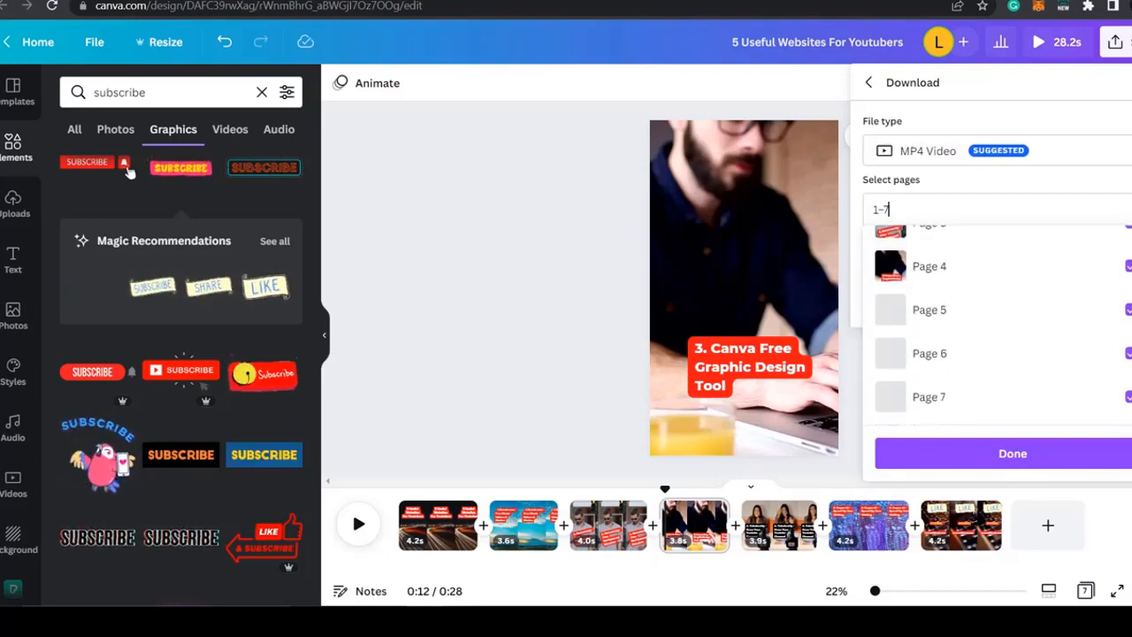
pyautogui.click(917, 449)
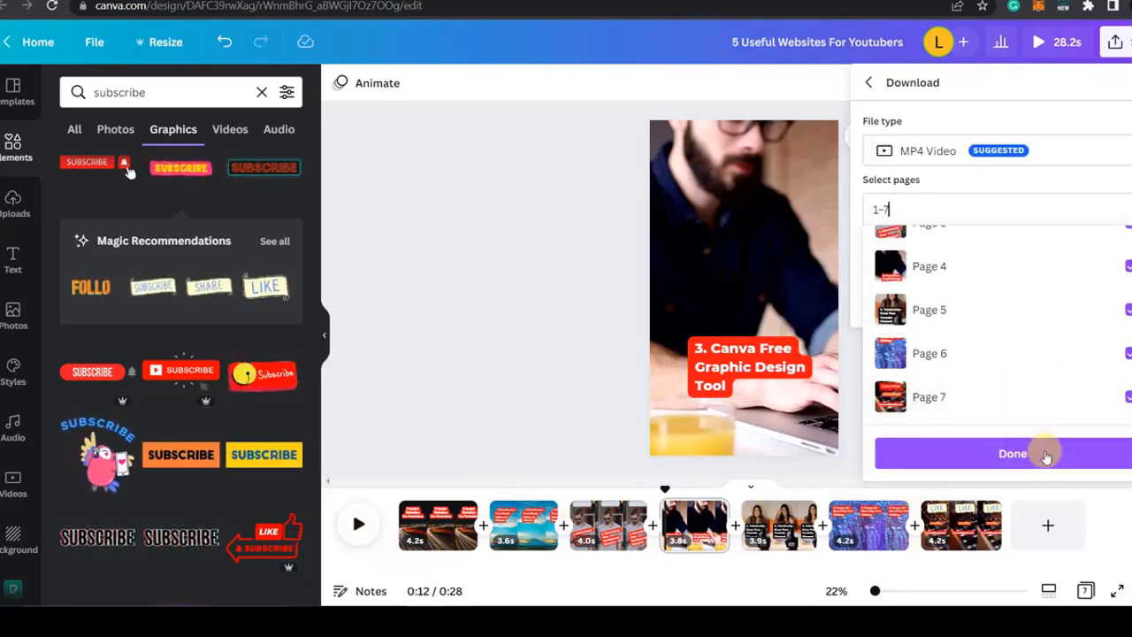
pyautogui.click(539, 286)
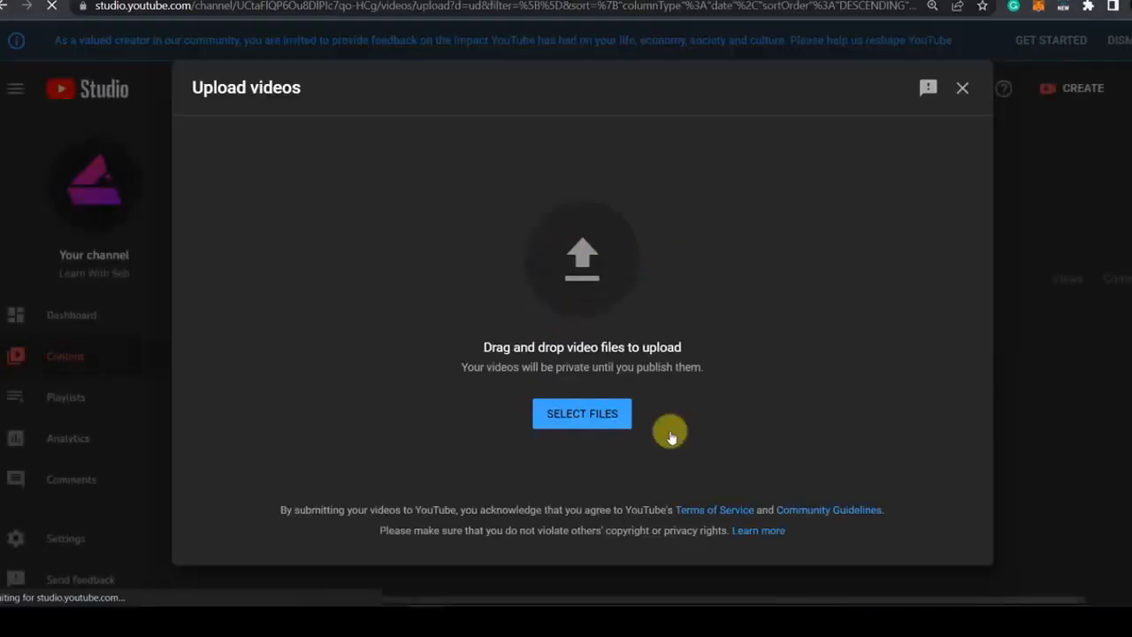
# Step: Close the video upload dialog in YouTube Studio
pyautogui.click(965, 92)
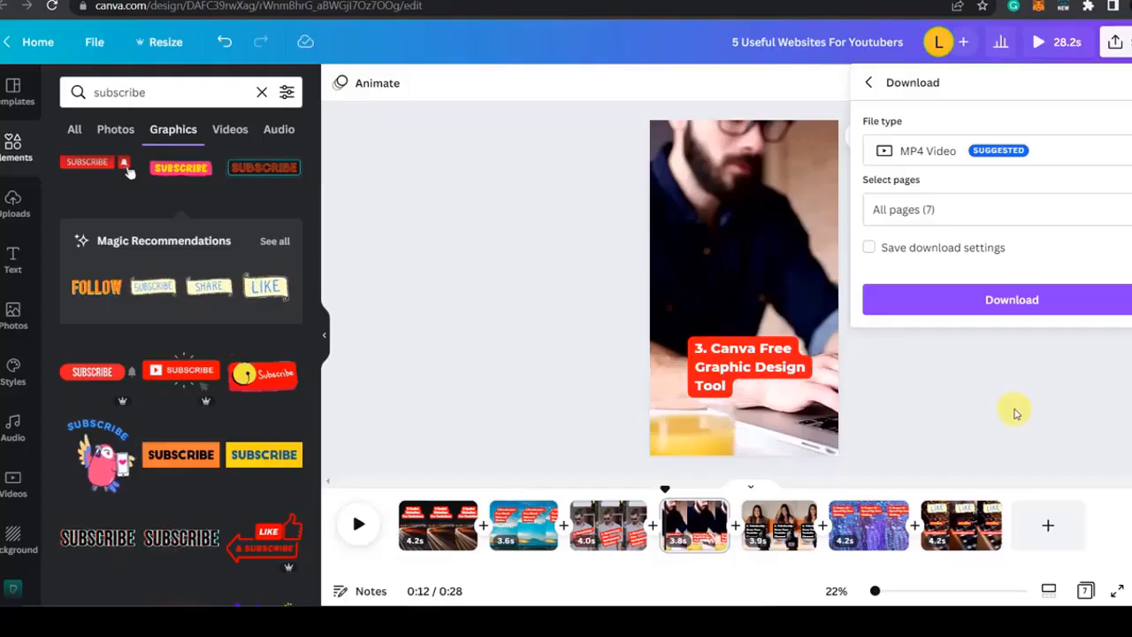